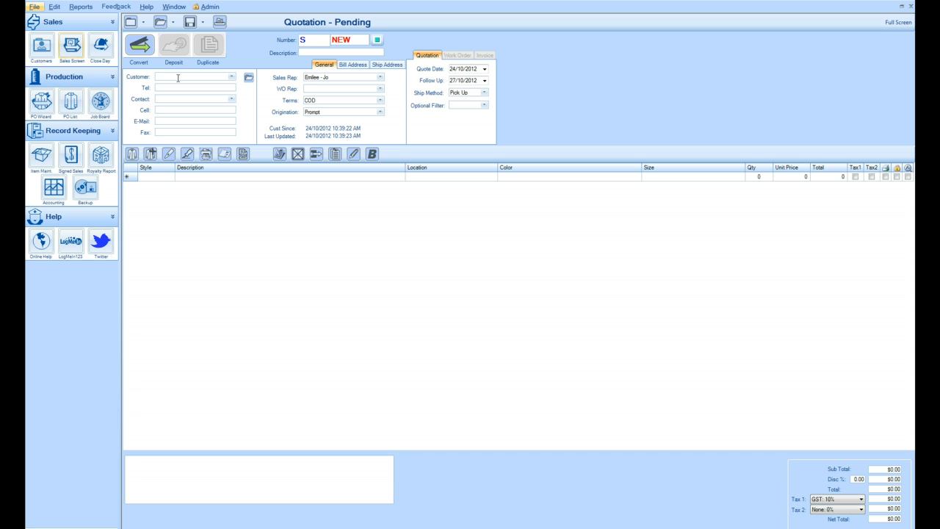
- Set the quotation's customer to the existing record test customer 1
key(e)
key(t)
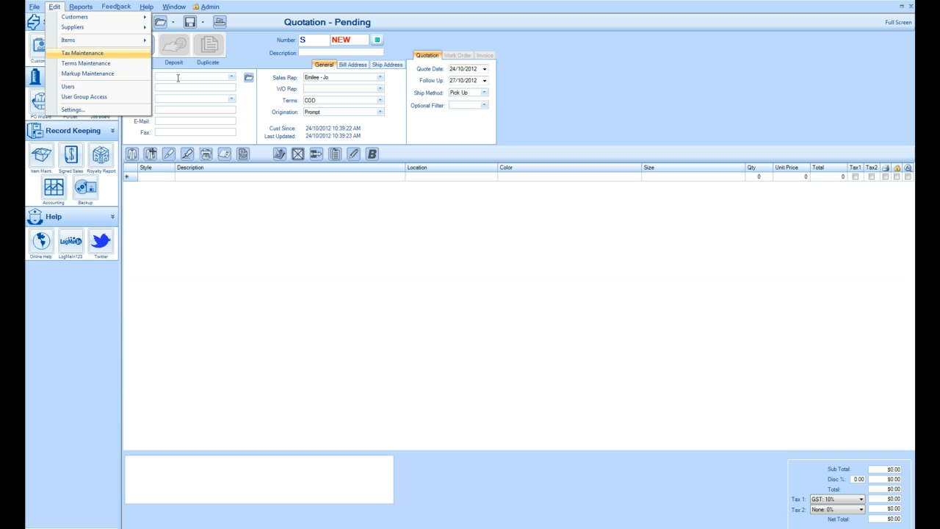
click(177, 78)
text(t)
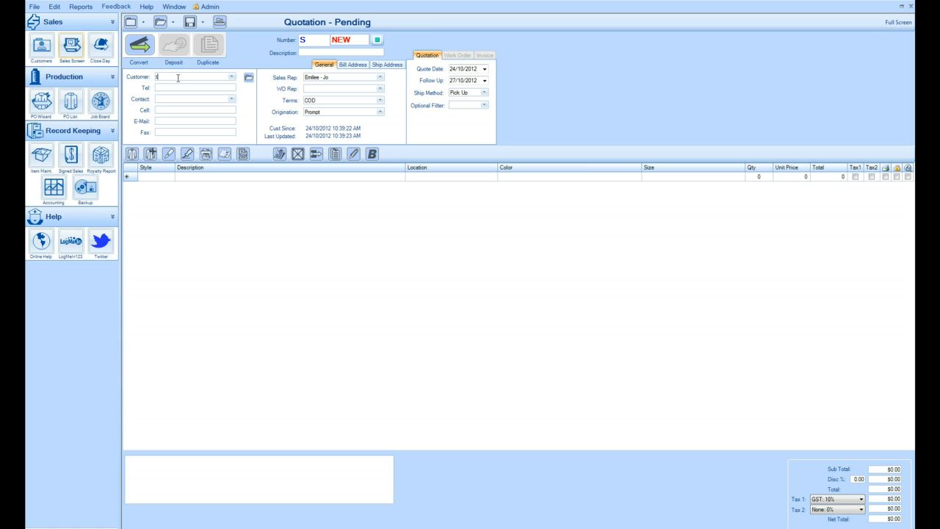
text(est)
key(Down)
key(Down)
key(Return)
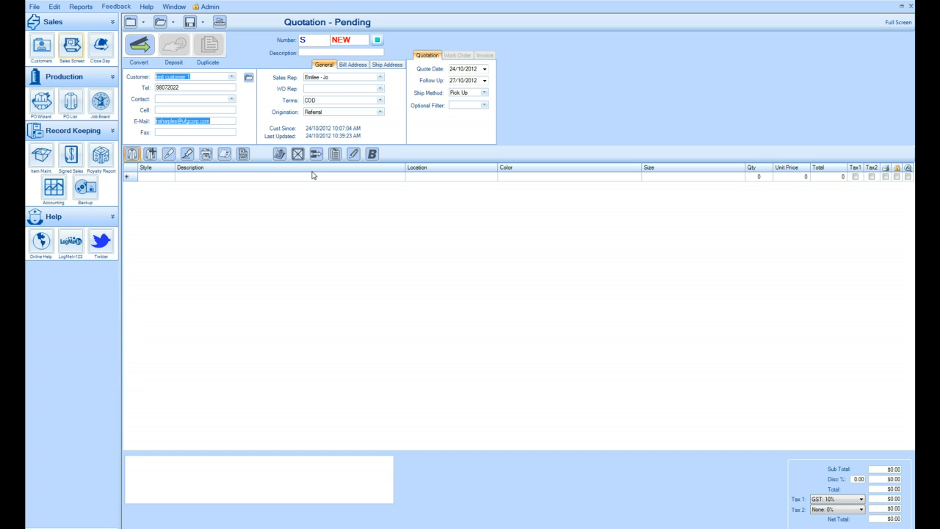
- Search the item catalogues for styles starting with 210
click(133, 160)
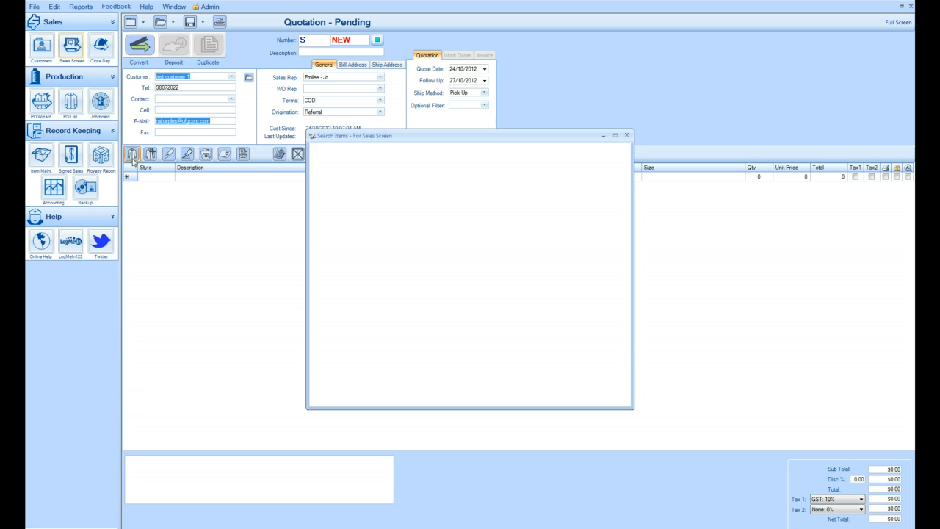
click(410, 150)
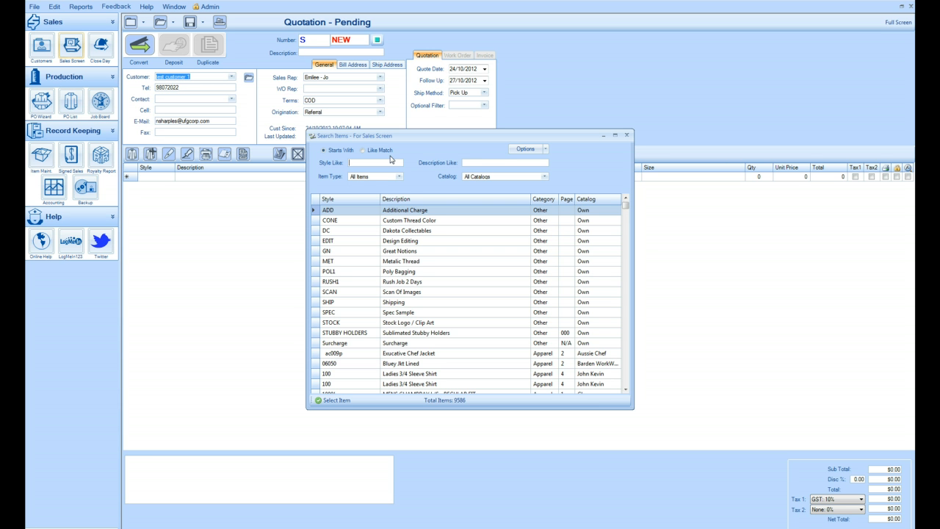
text(210)
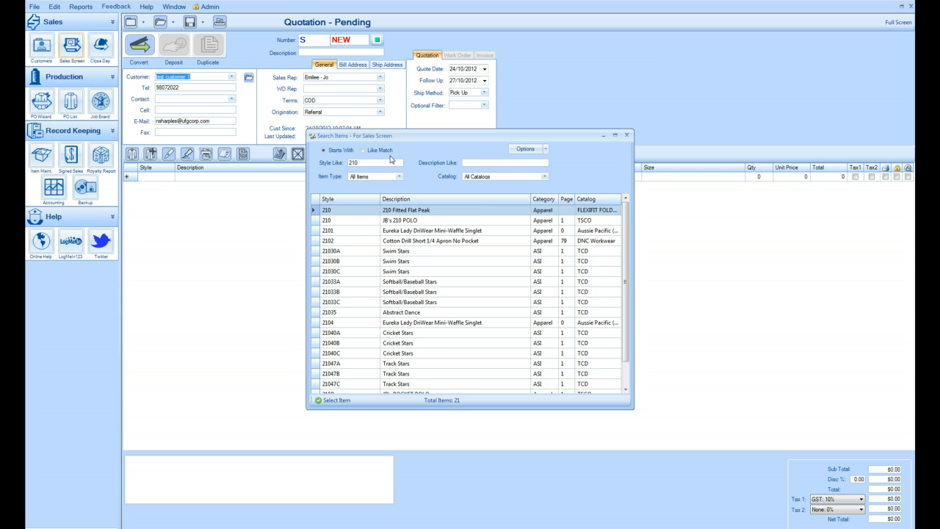
double_click(329, 224)
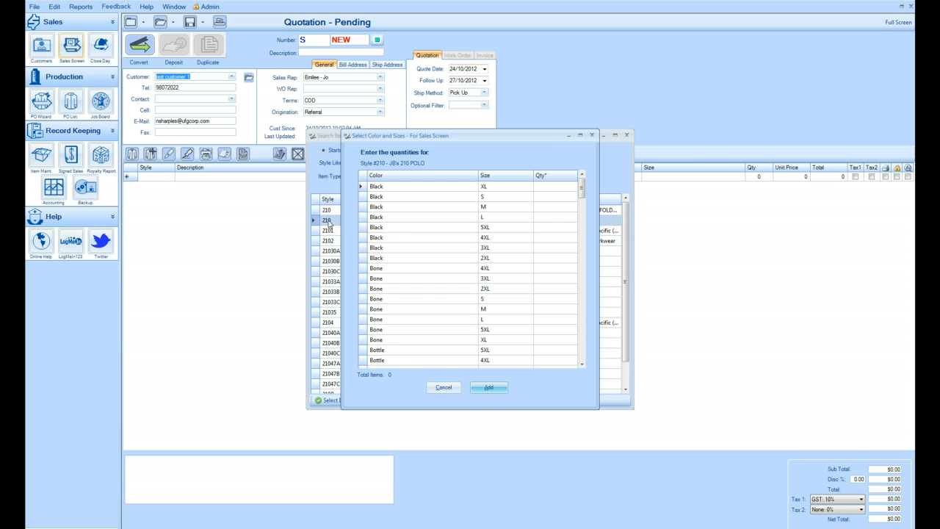
click(434, 386)
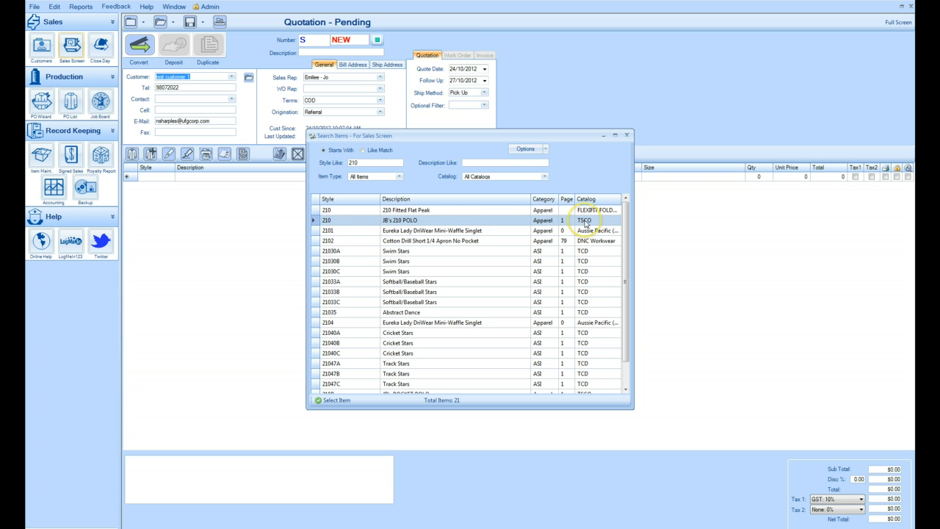
- Add five Black size L shirts of style 210, JB's 210 POLO from the TSCO catalog, to the quotation
double_click(398, 224)
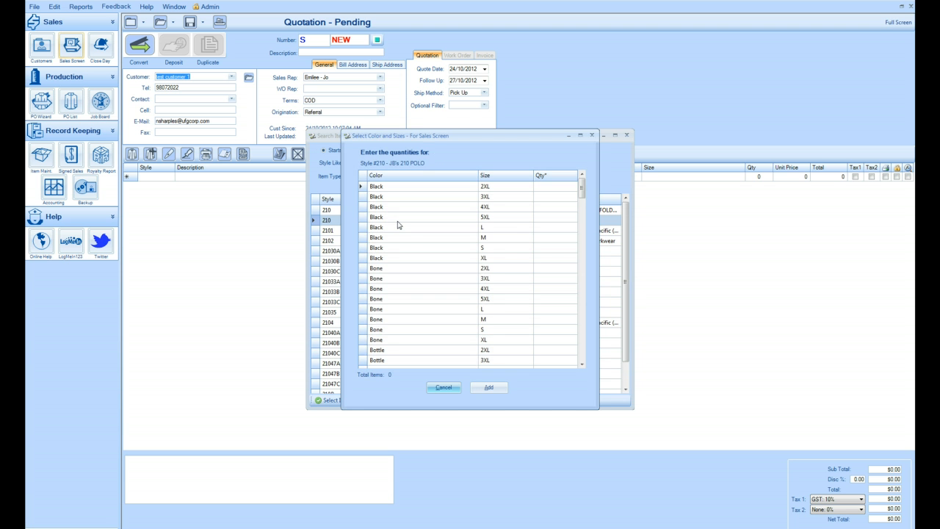
click(544, 228)
text(5)
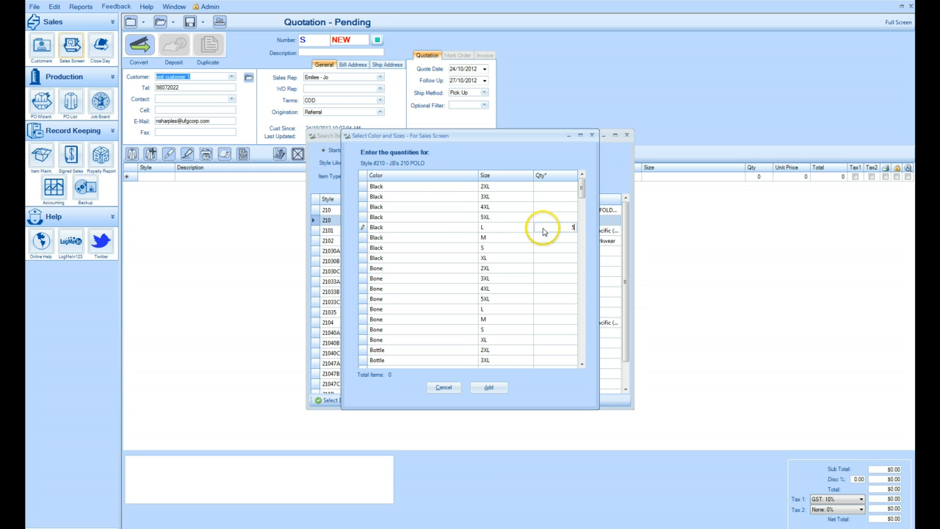
key(Return)
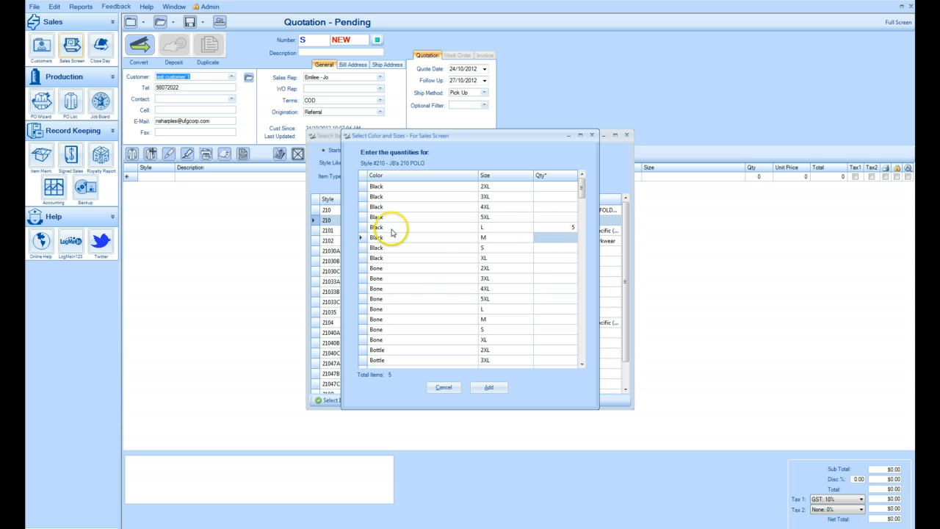
click(490, 387)
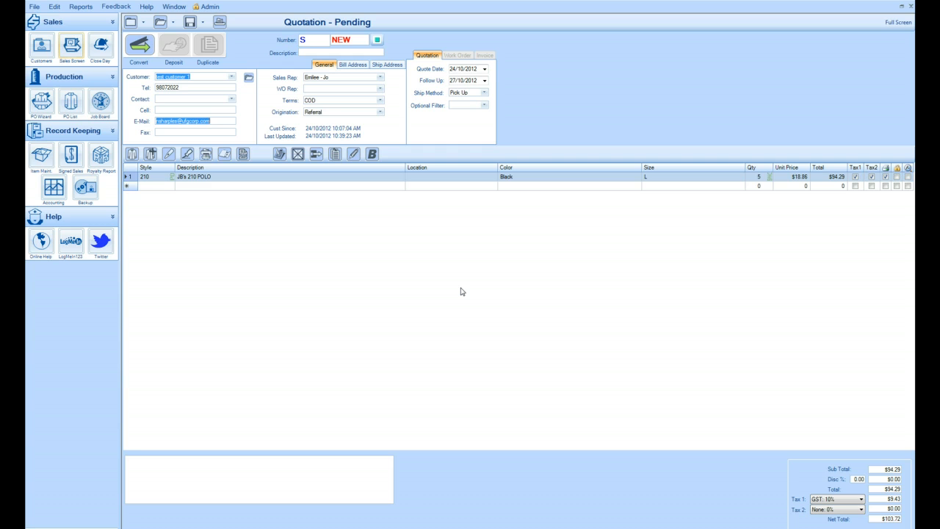
- Add logo embroidery to the quotation, set its location to Chest - Left, and fold its price into the polo's unit price
click(167, 159)
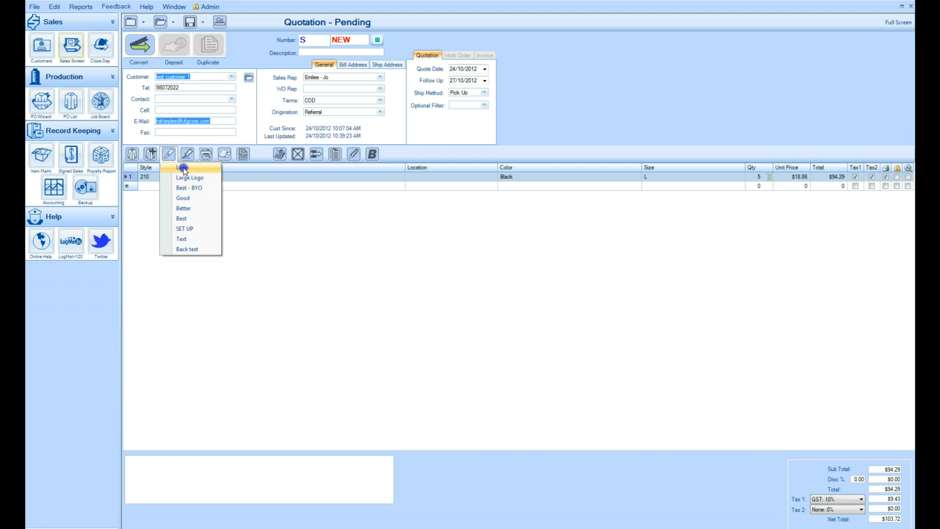
click(184, 169)
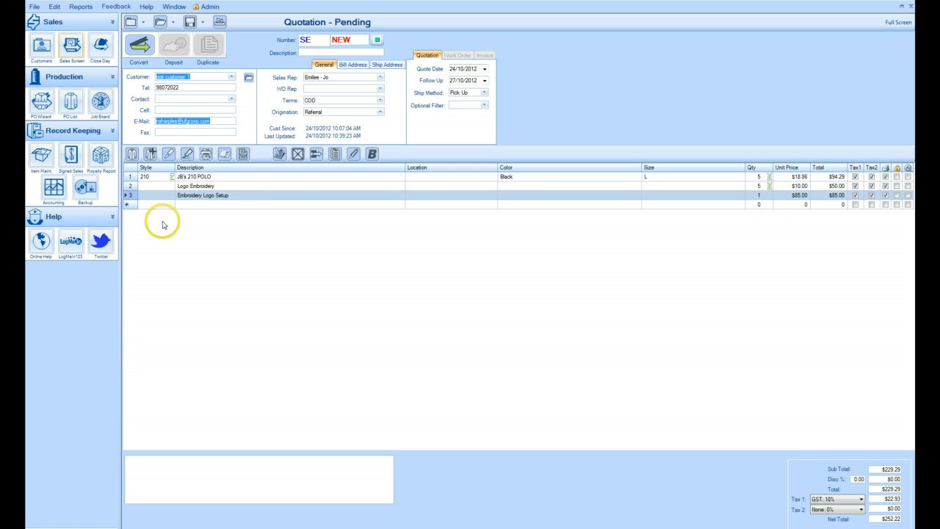
click(491, 189)
click(491, 188)
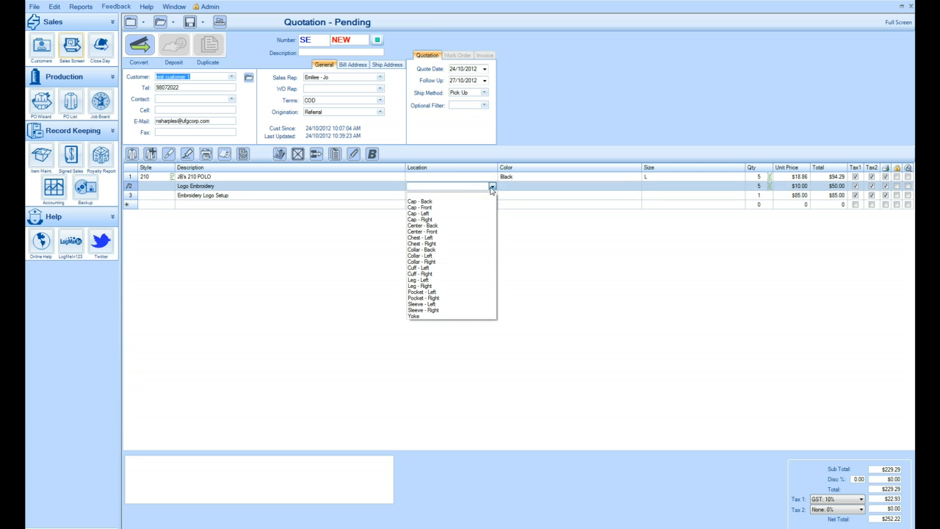
click(435, 237)
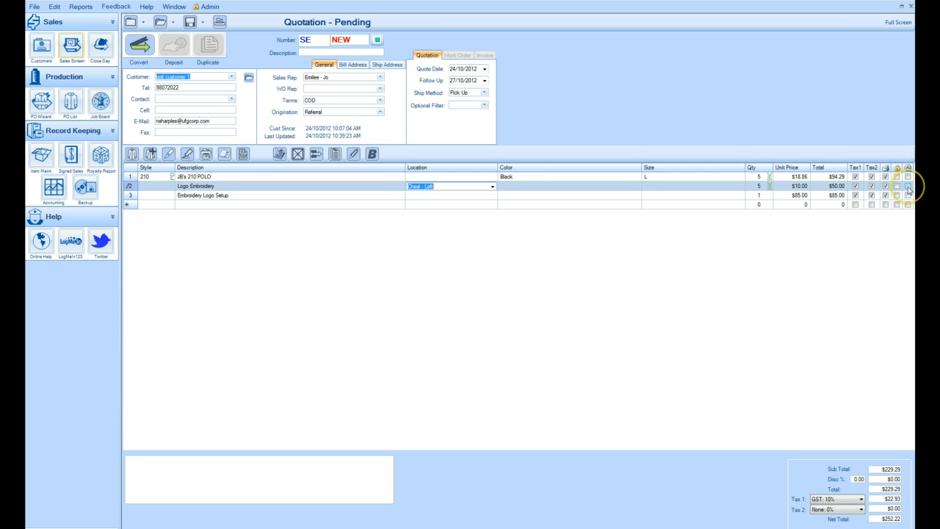
click(909, 187)
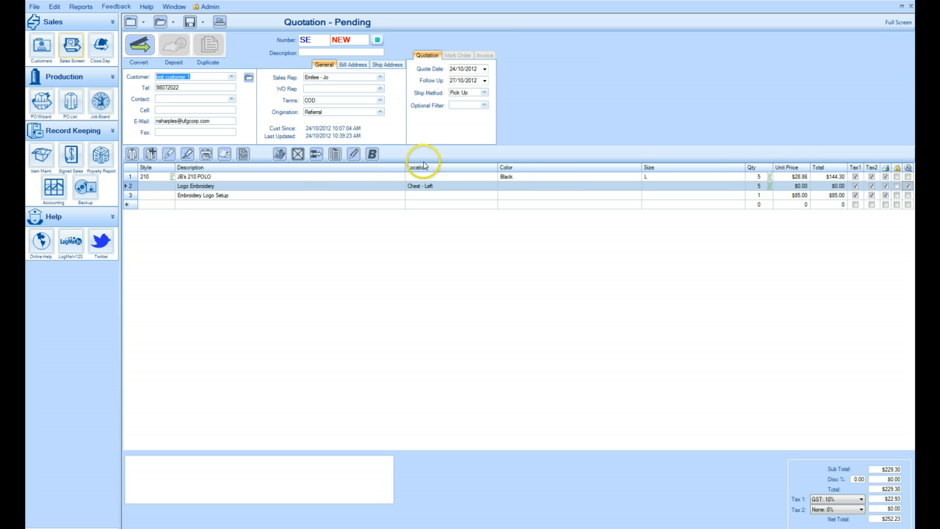
- Move the Embroidery Logo Setup line above the JB's 210 POLO line
click(130, 197)
click(128, 177)
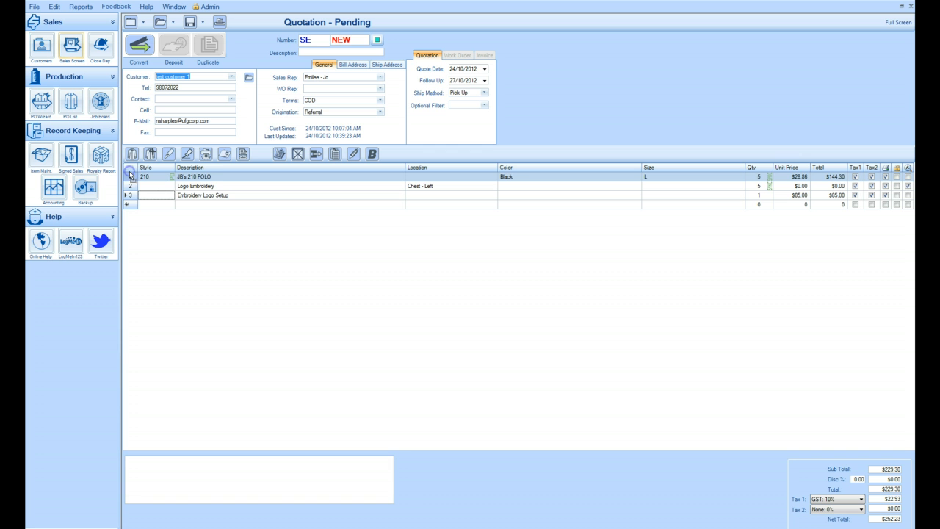
drag(126, 174, 127, 177)
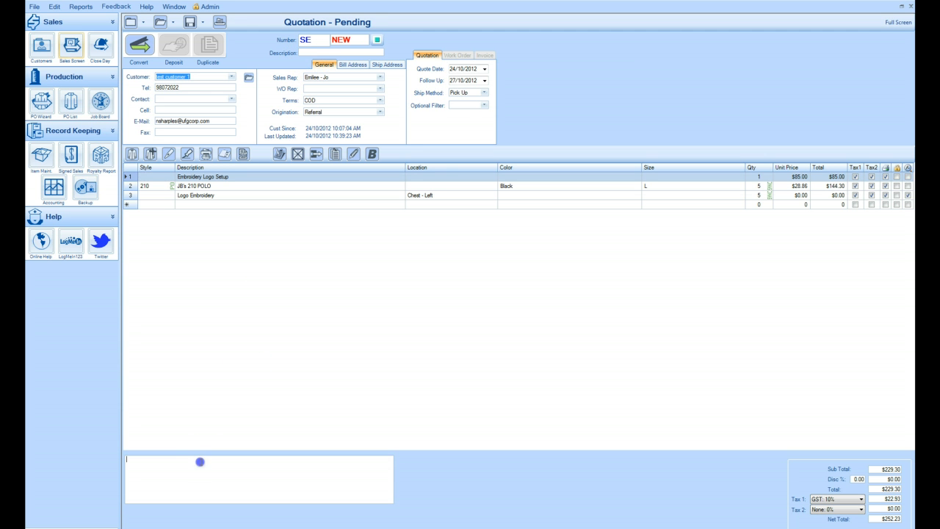
click(193, 459)
text(krjagnaknvgkabfgakfbvkjbszcvjkz)
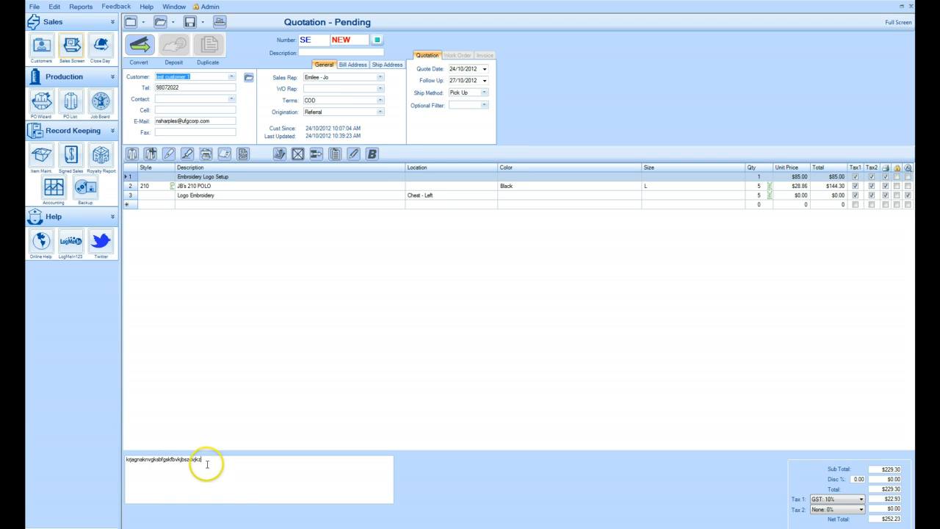
drag(107, 459, 93, 459)
key(BackSpace)
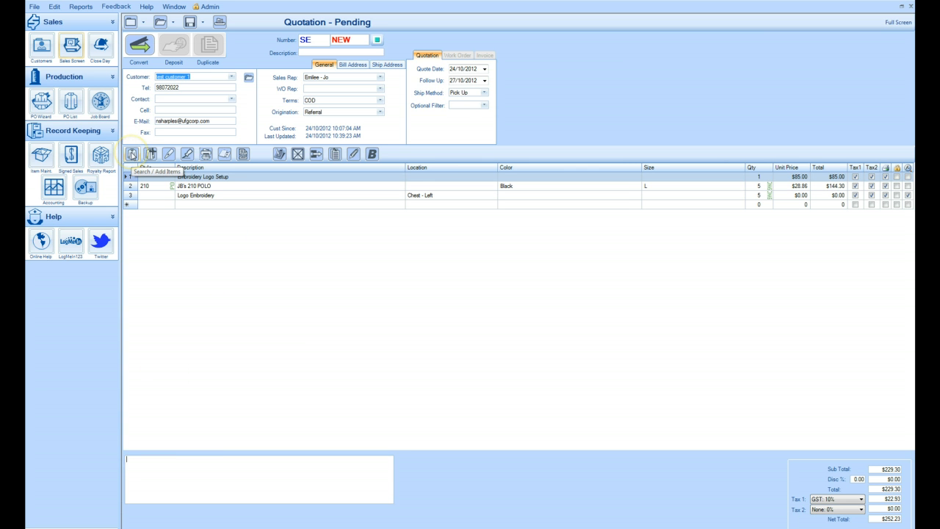
- Search the items by the description gelato and select style 330, Gelato 170gm Kooldri Pique Knit
click(132, 155)
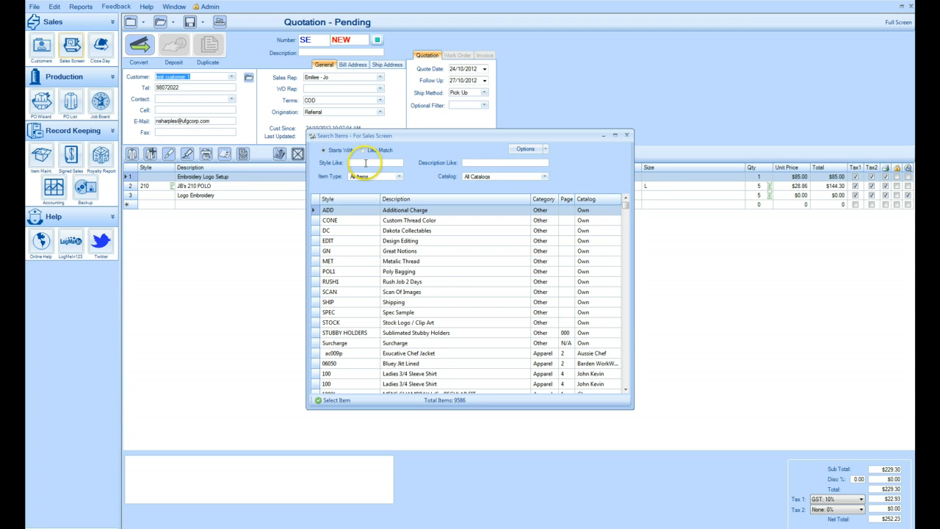
click(365, 163)
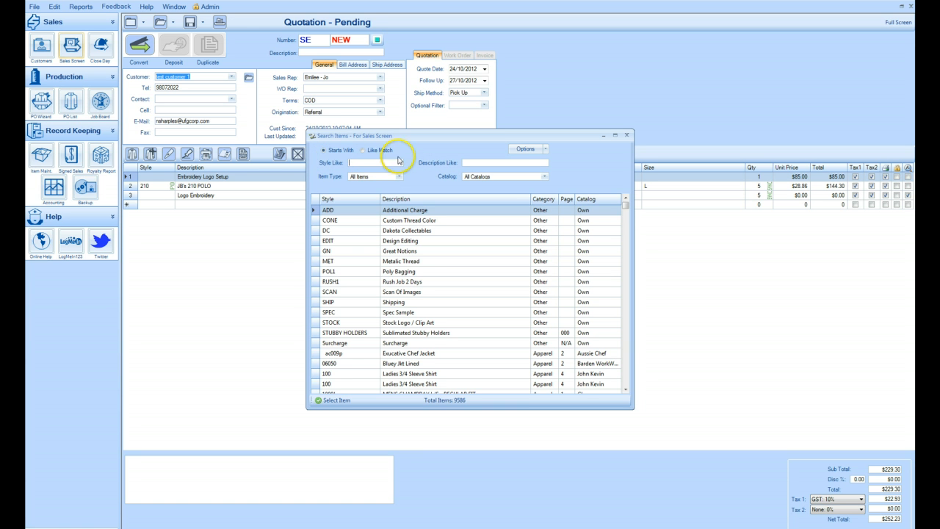
click(477, 160)
text(gel)
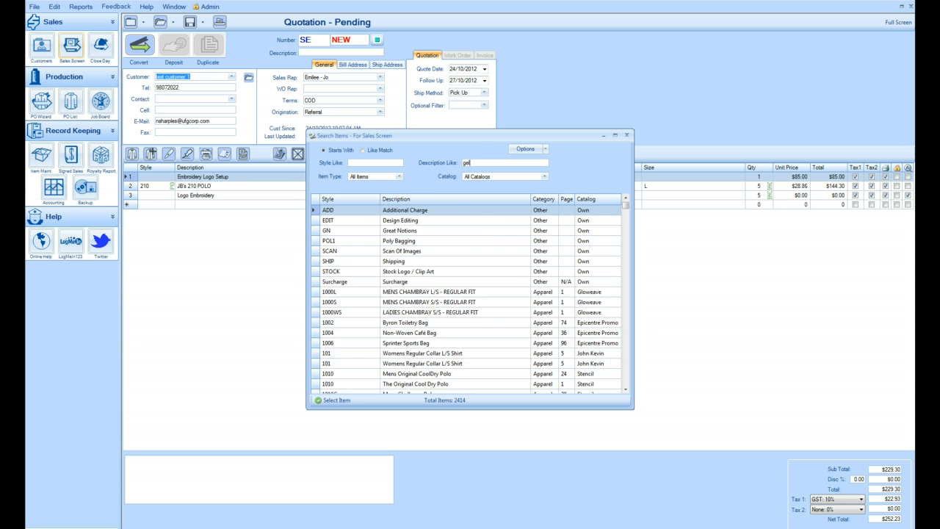
text(ato)
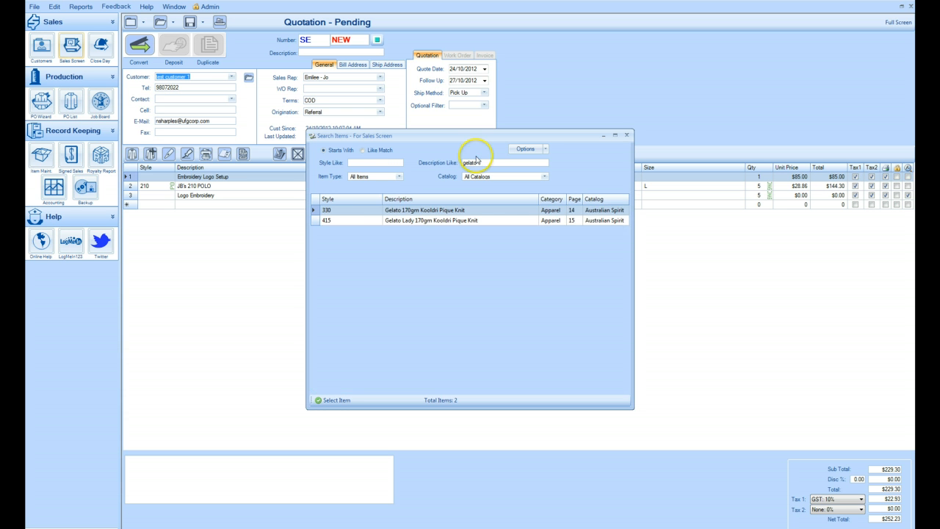
double_click(427, 212)
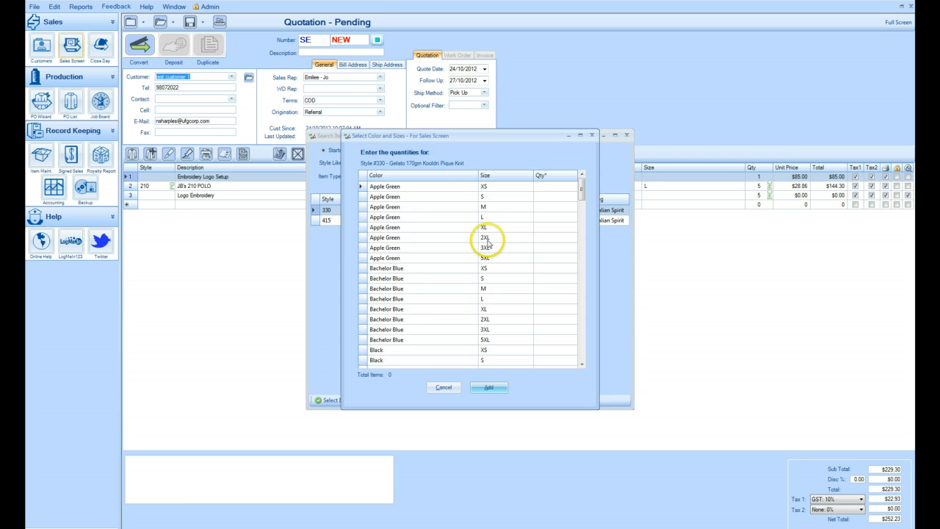
- Enter a quantity of 5 for Black size L in style 330 and add it to the quotation
click(539, 360)
scroll(453, 319, down, 2)
click(556, 319)
text(5)
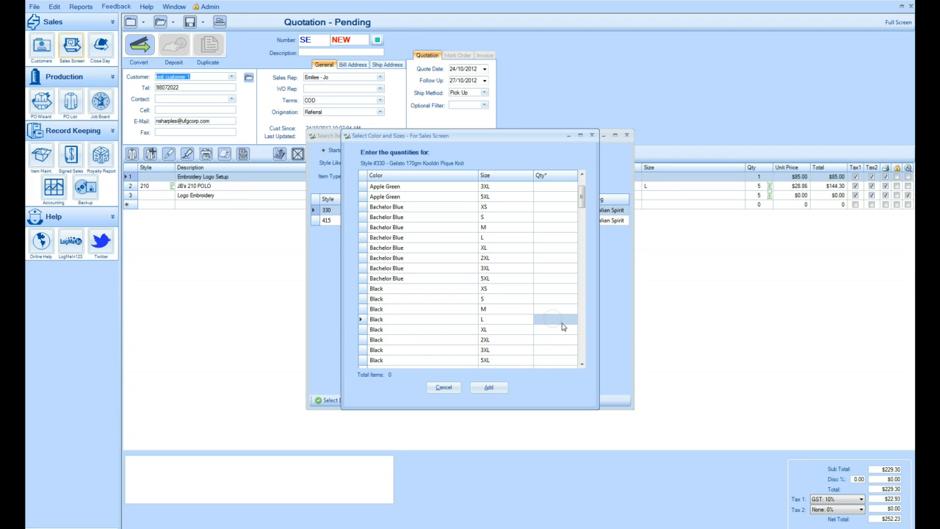
key(Return)
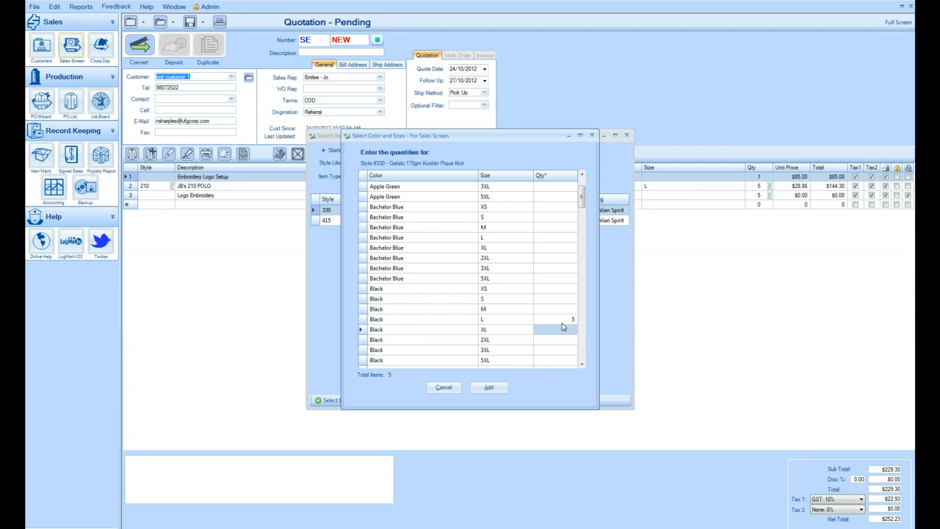
click(488, 387)
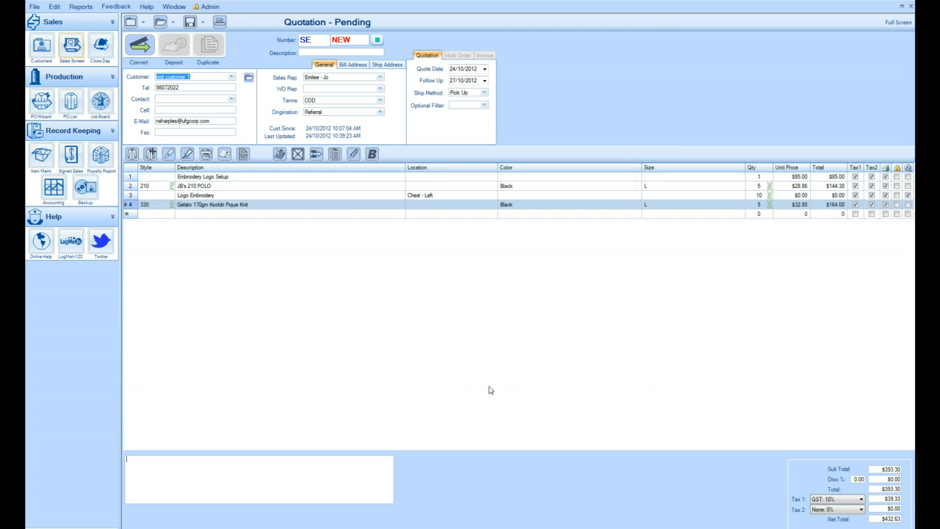
- Move the Logo Embroidery line below the Gelato line and stop folding its price into the garment prices
click(909, 195)
click(131, 197)
click(130, 215)
drag(131, 215, 131, 215)
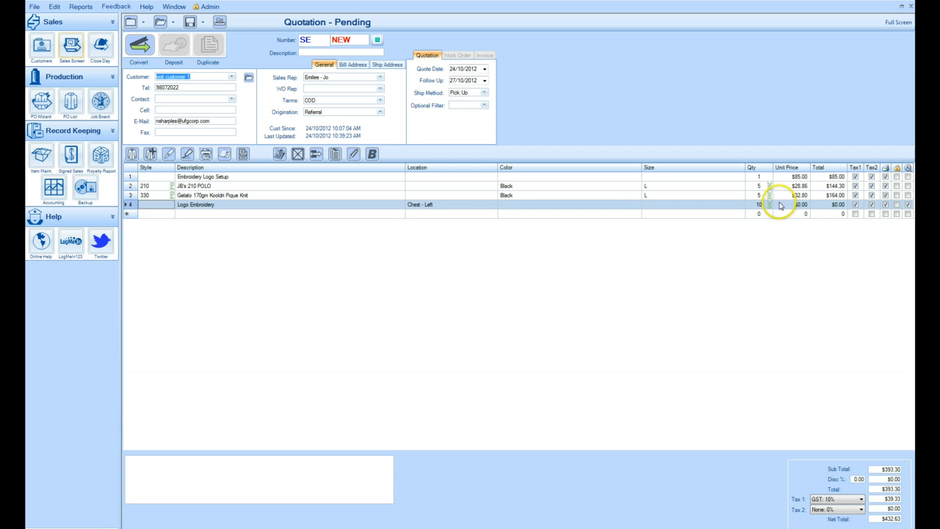
click(908, 205)
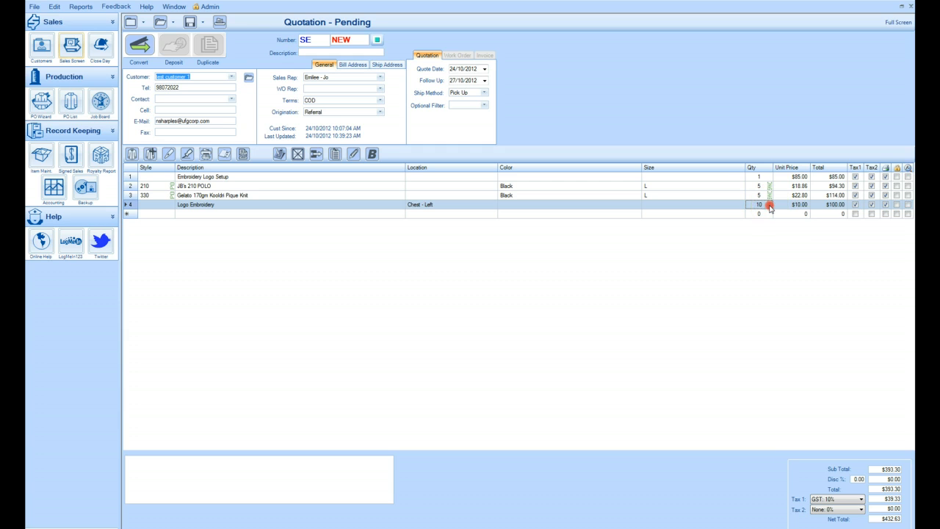
- Stop syncing the Logo Embroidery line's quantity with the items and set its quantity to 5
right_click(770, 208)
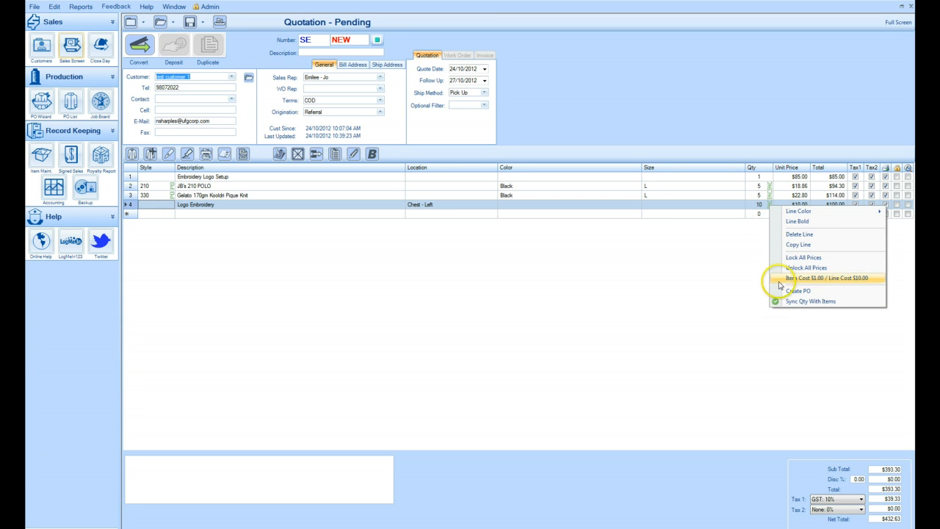
click(792, 302)
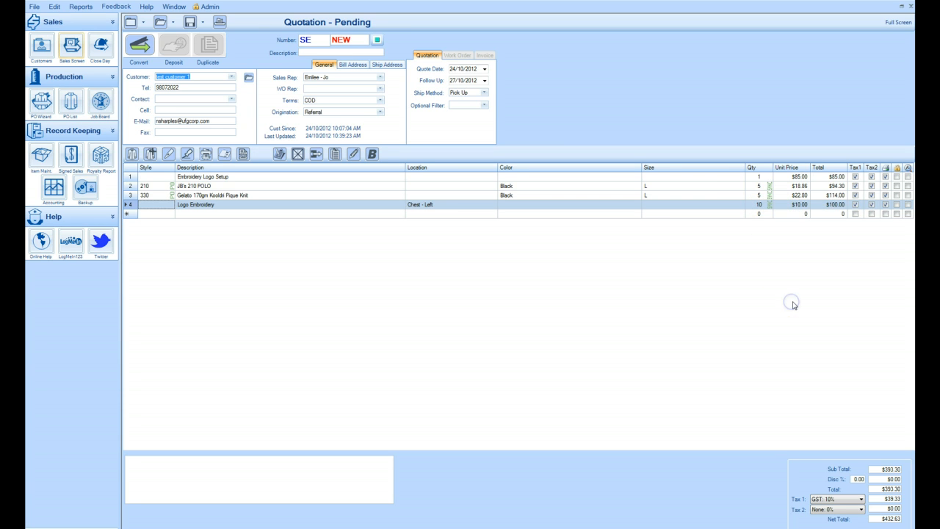
click(760, 205)
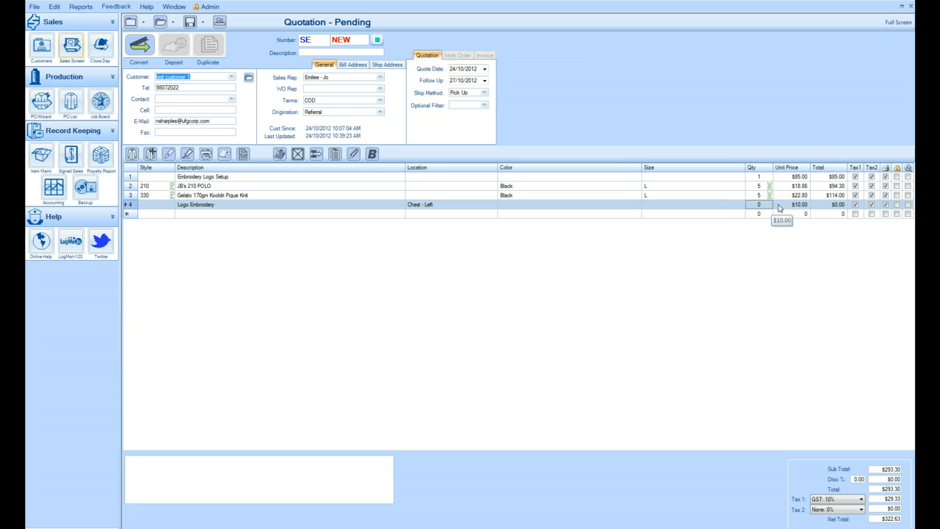
text(5)
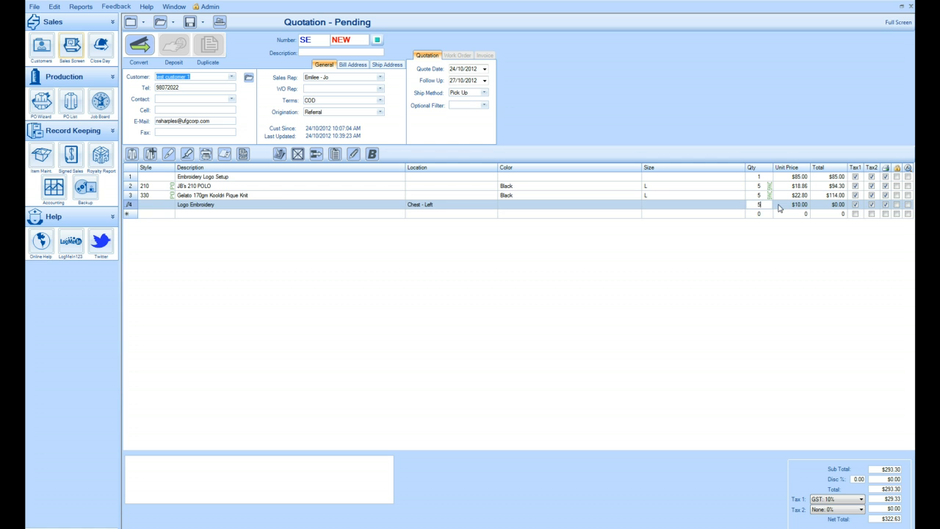
key(Return)
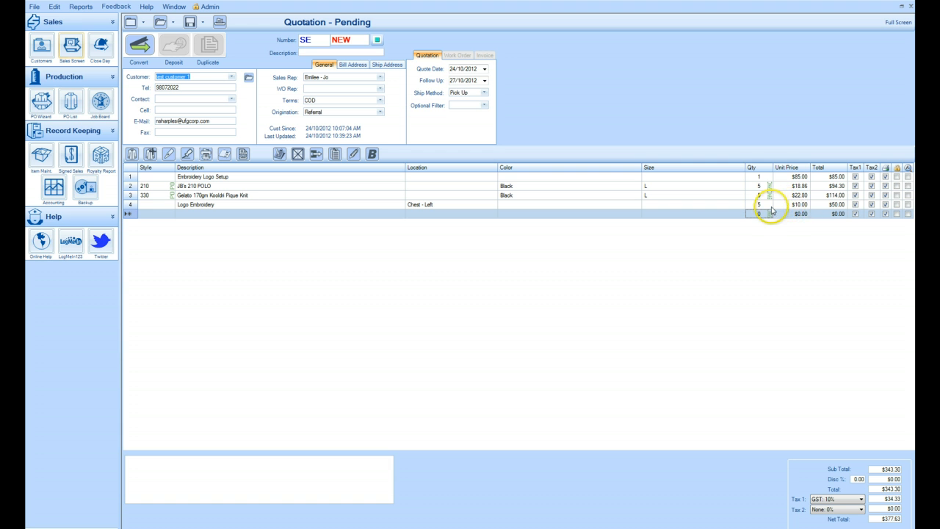
- Set the unit prices to 28.86 for the JB's 210 POLO, 32.80 for the Gelato and 0 for the Logo Embroidery
click(836, 189)
text(28.86)
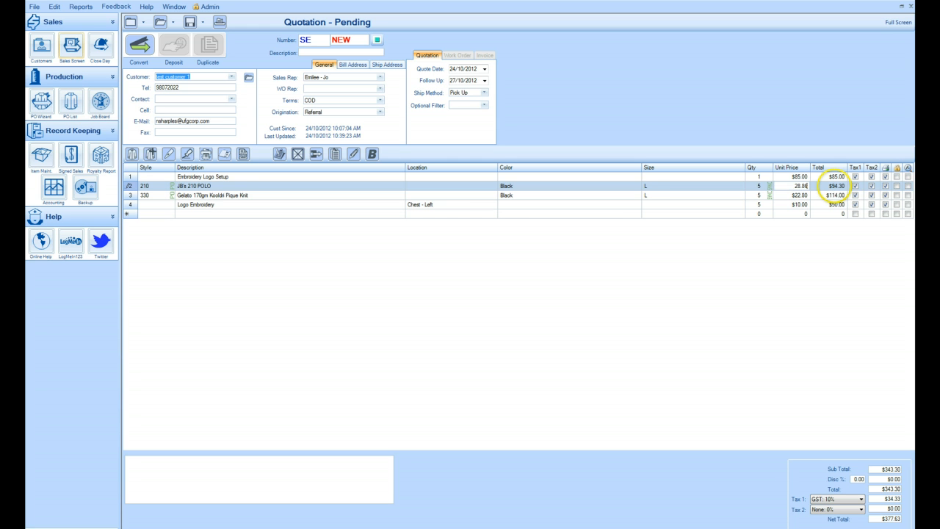
key(Return)
text(3)
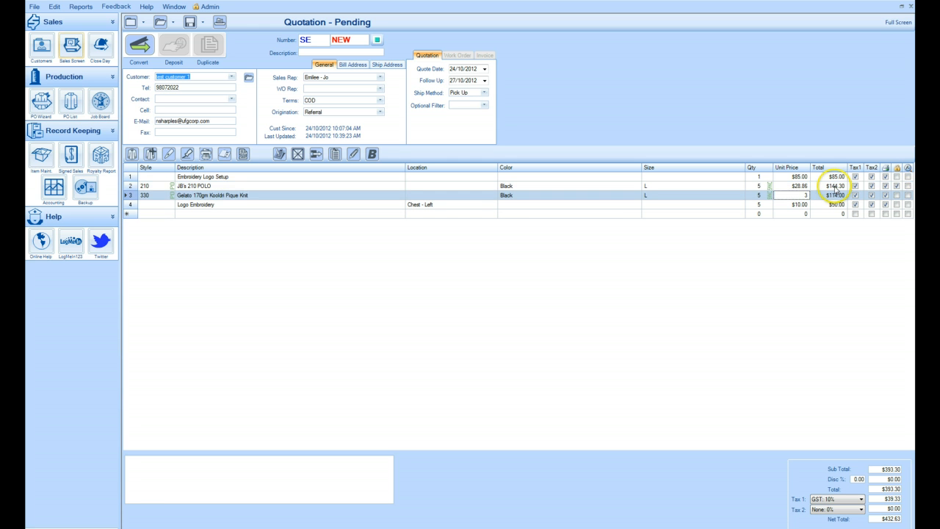
text(2.80)
key(Return)
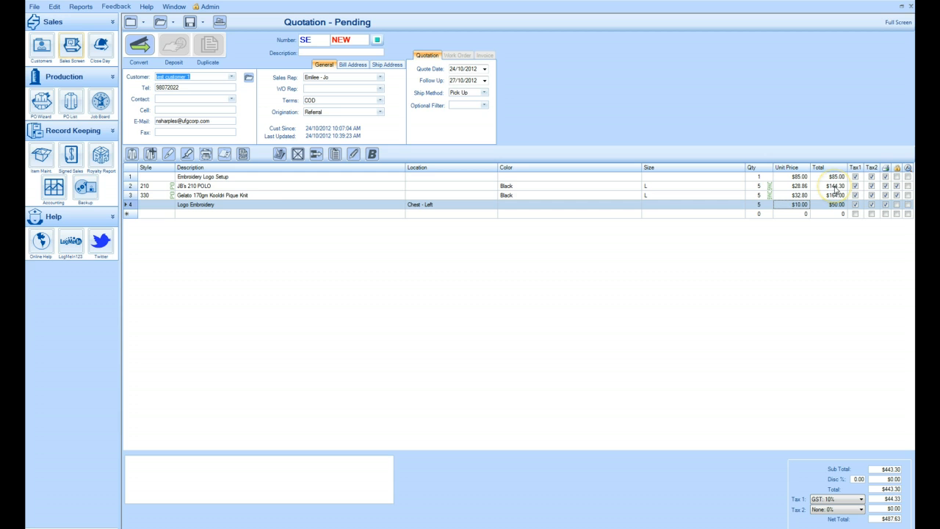
text(0)
key(Return)
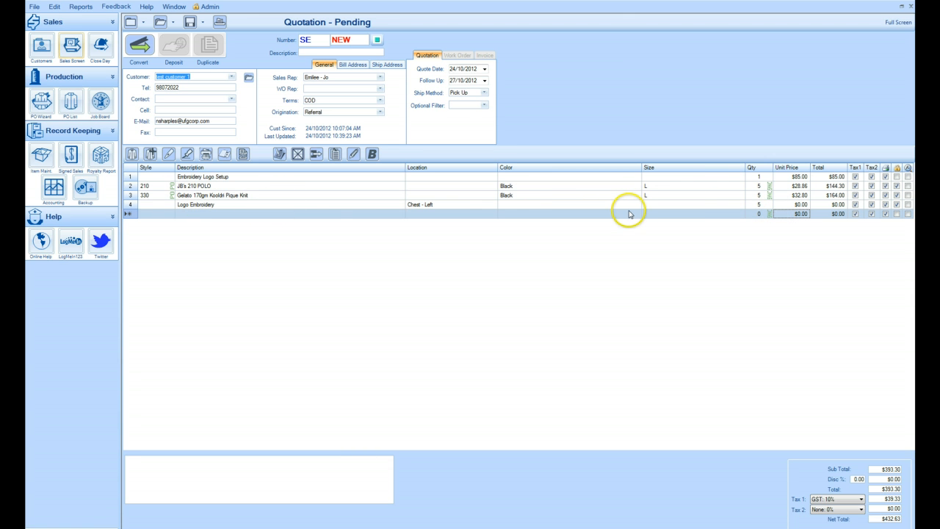
click(168, 155)
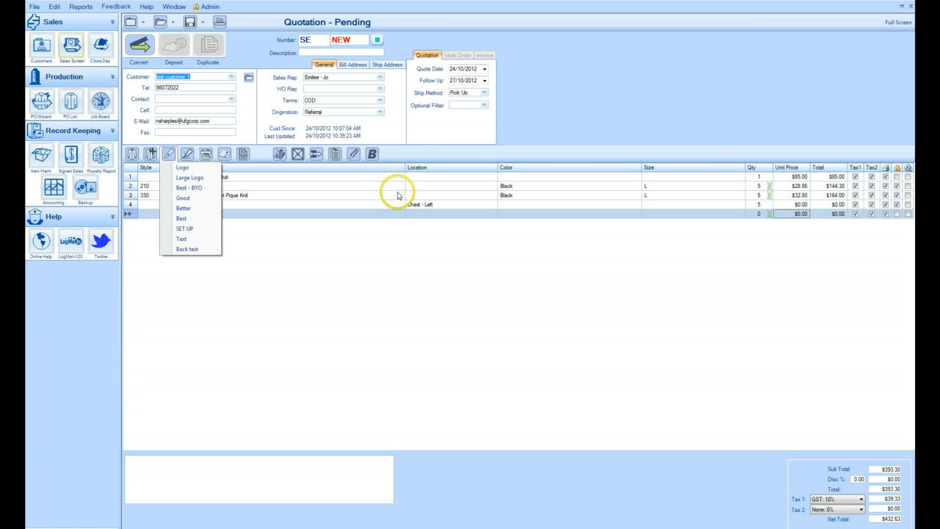
click(361, 204)
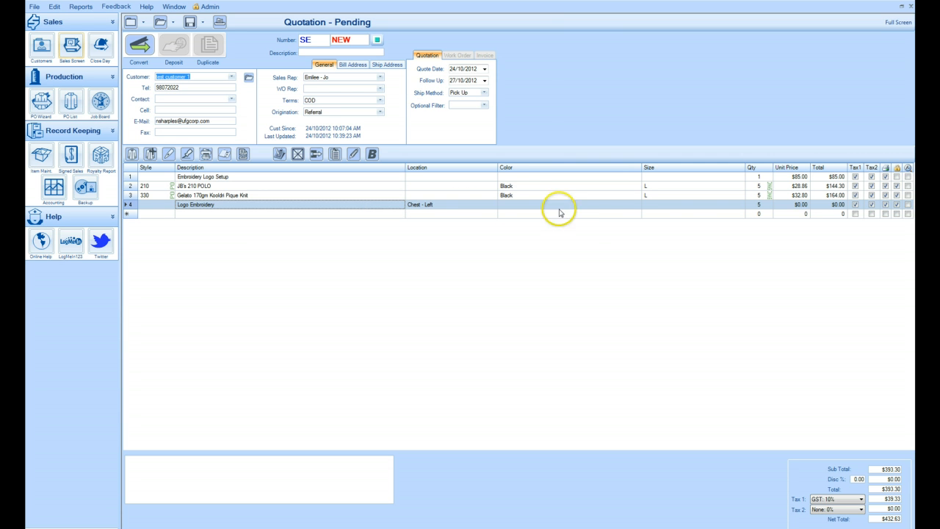
right_click(761, 208)
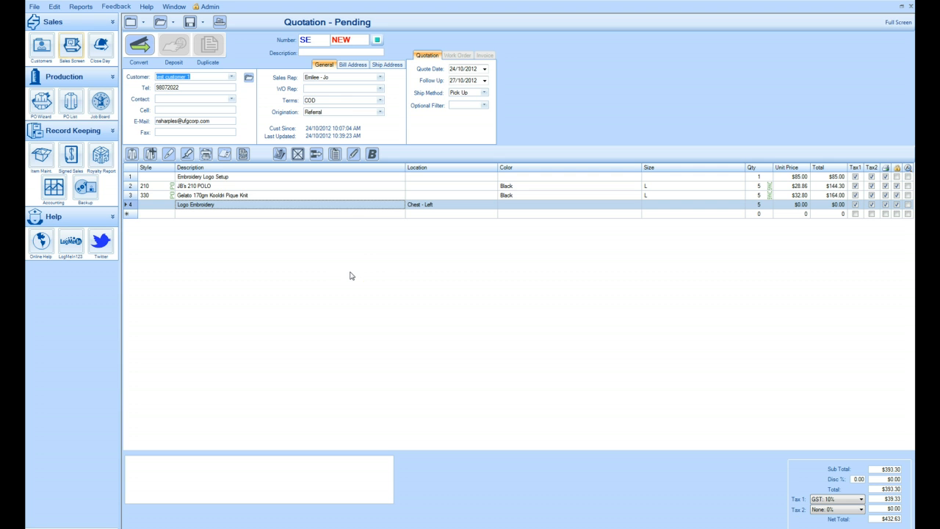
- Enter Polo Quote as the quotation's description and save the document
click(303, 51)
text(Polo)
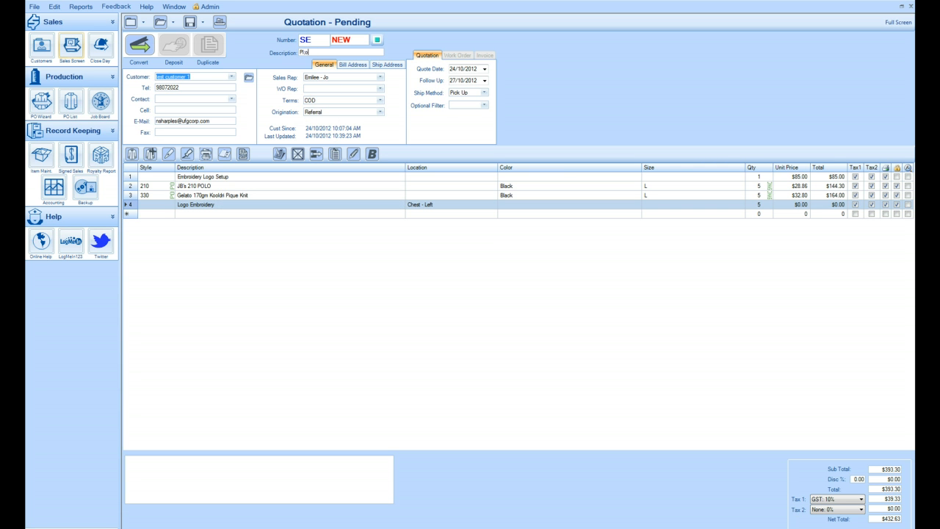
key(BackSpace)
key(BackSpace)
key(BackSpace)
text(olo Quote)
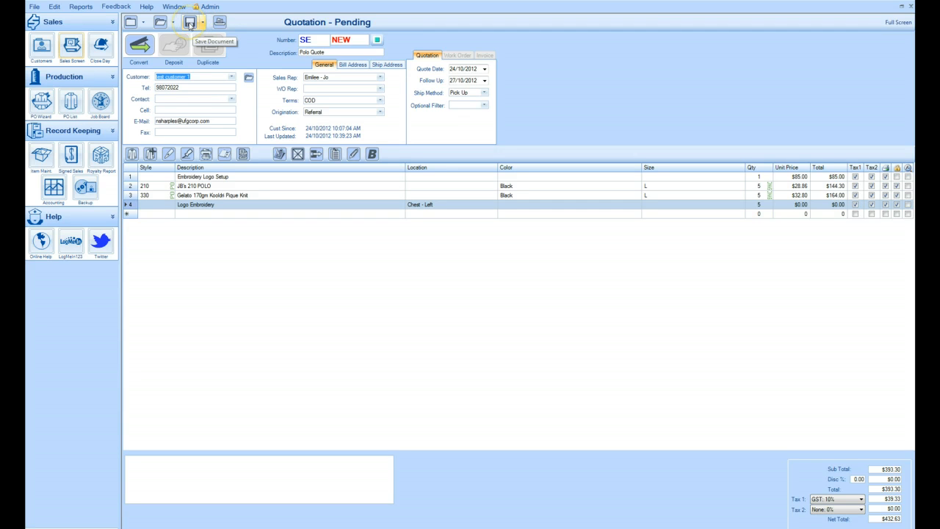
click(189, 23)
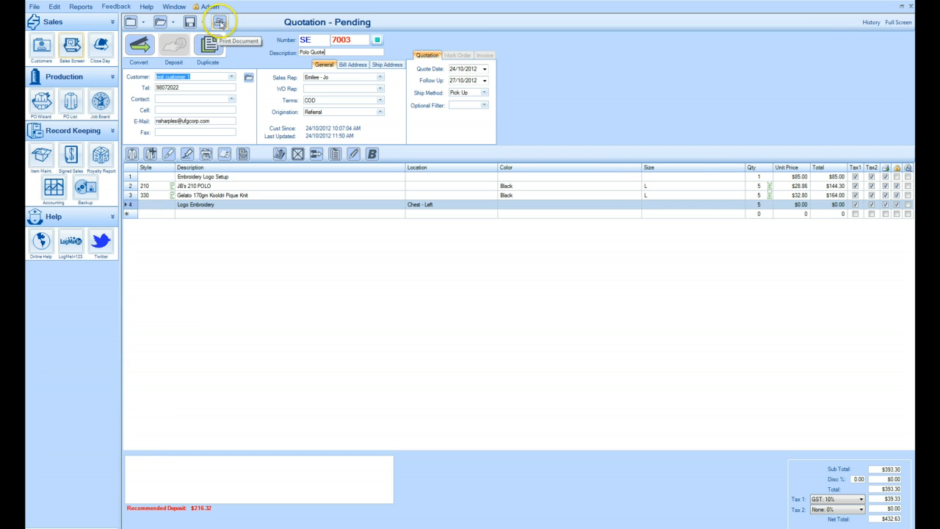
- Open the print preview of the quotation with totals and cancel the print dialog
click(219, 22)
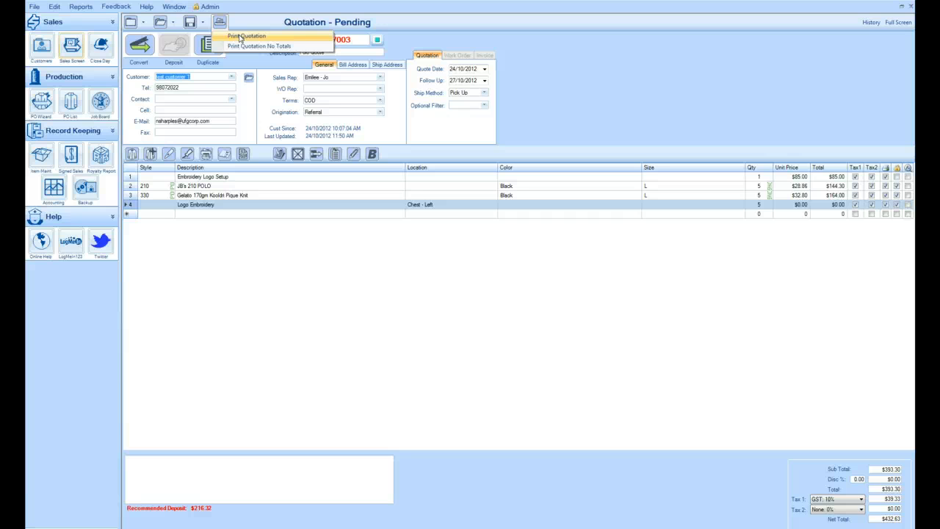
click(236, 35)
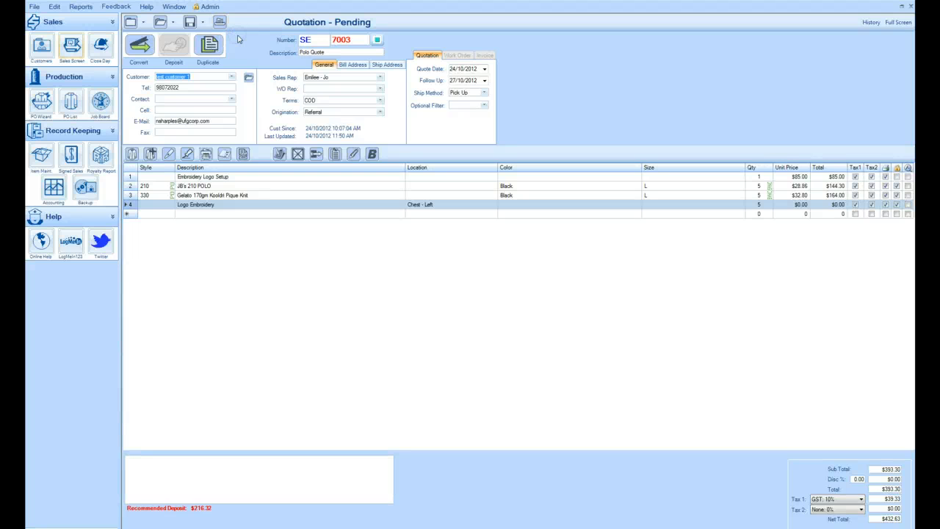
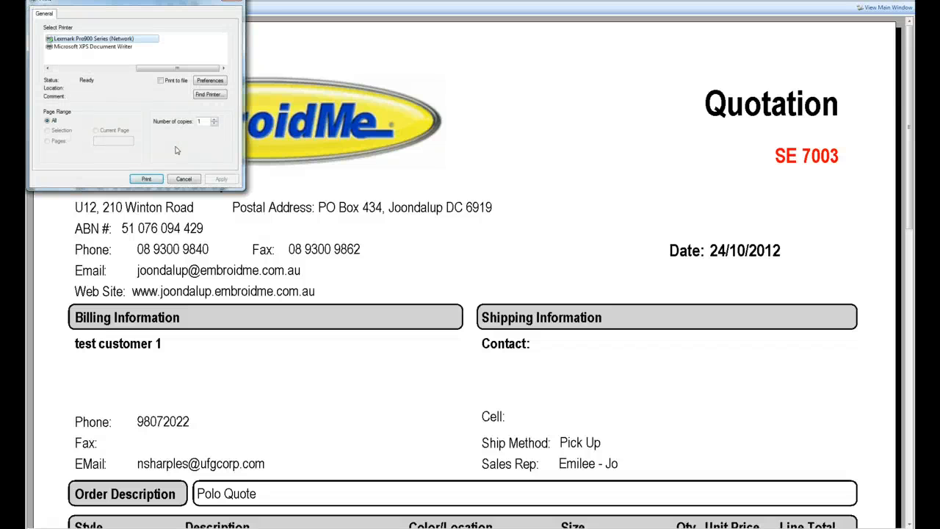
click(174, 151)
click(179, 181)
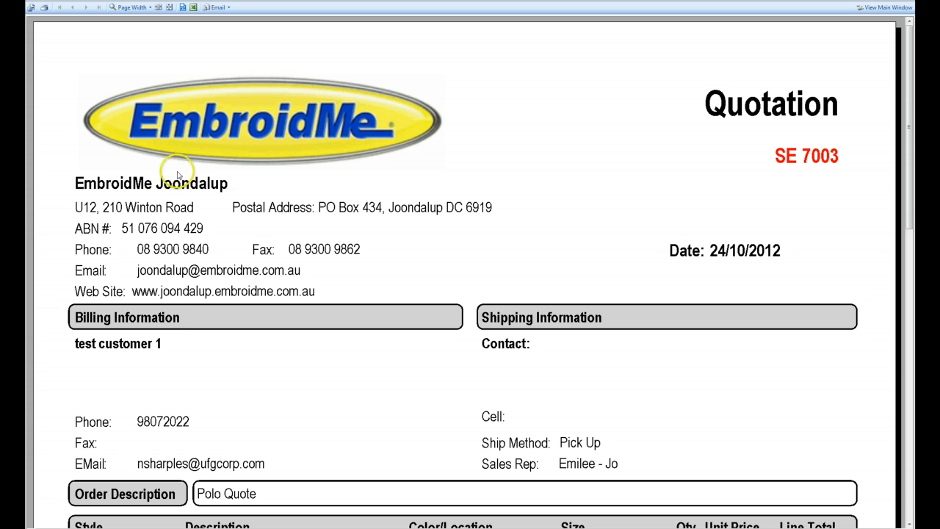
- Look over the preview's e-mail options and export the quotation to PDF
click(229, 8)
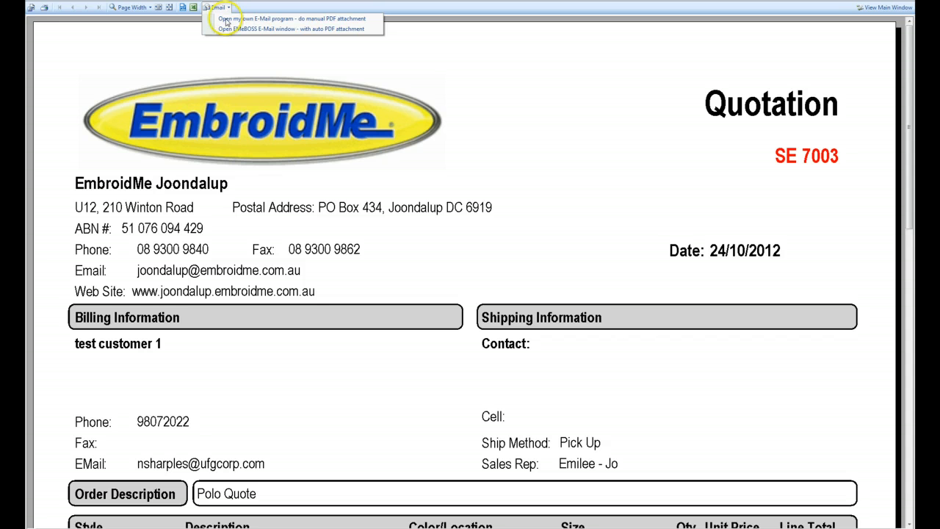
click(226, 21)
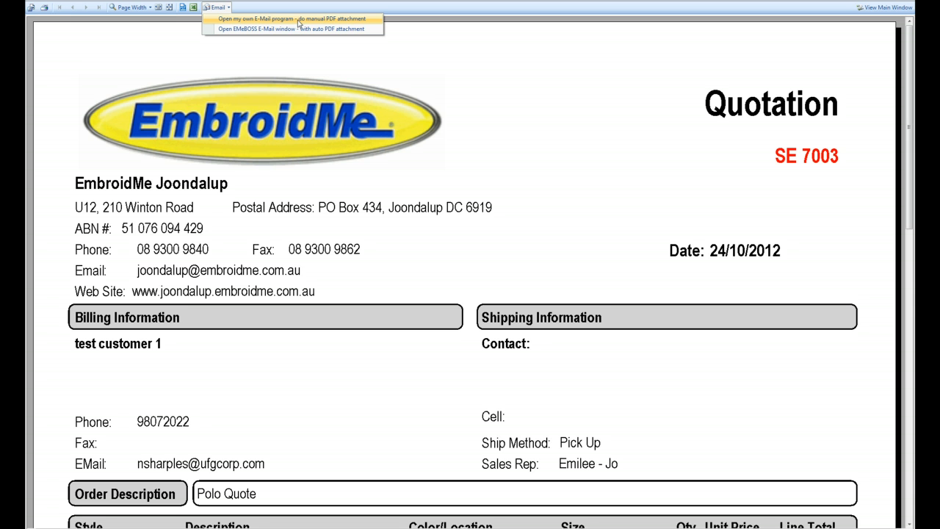
click(185, 11)
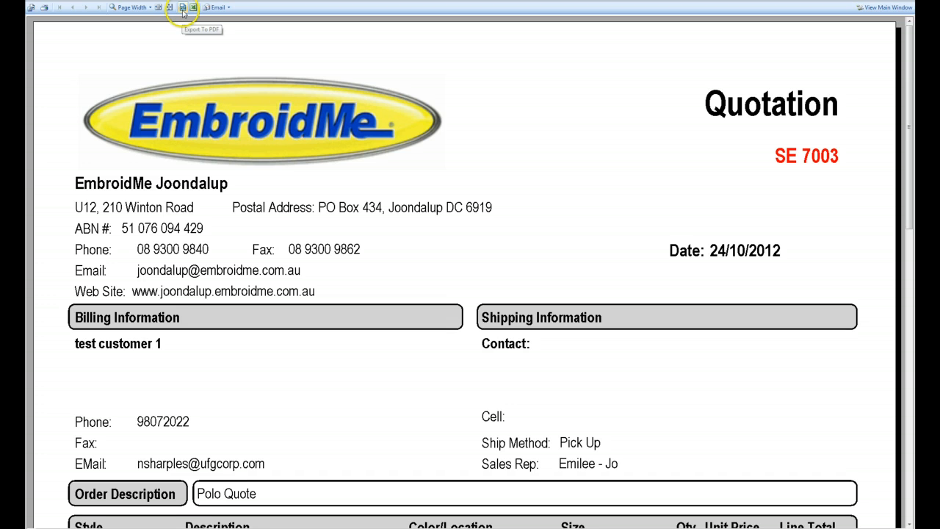
click(183, 12)
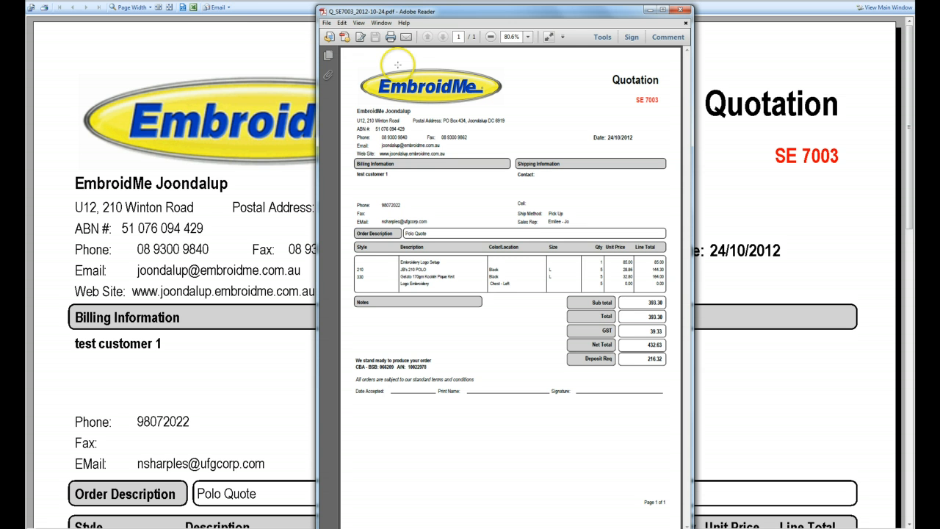
click(327, 23)
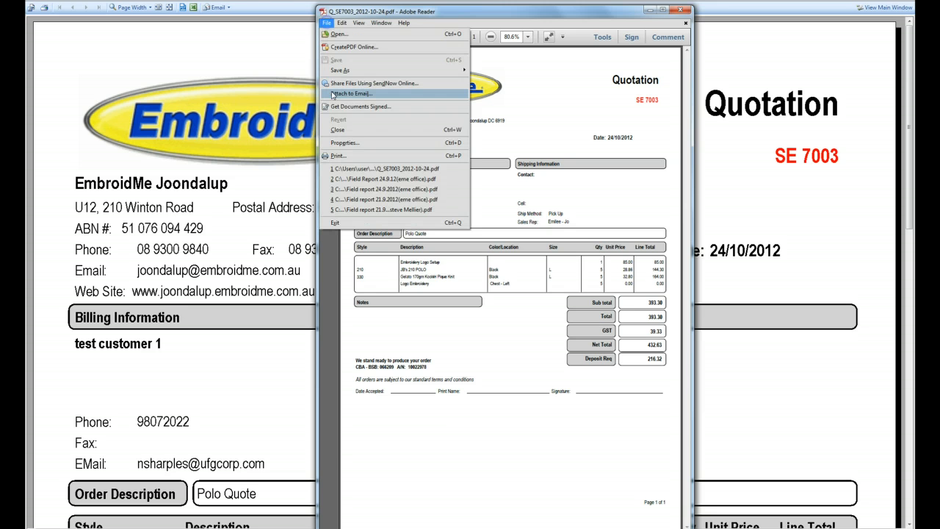
mouse_move(340, 72)
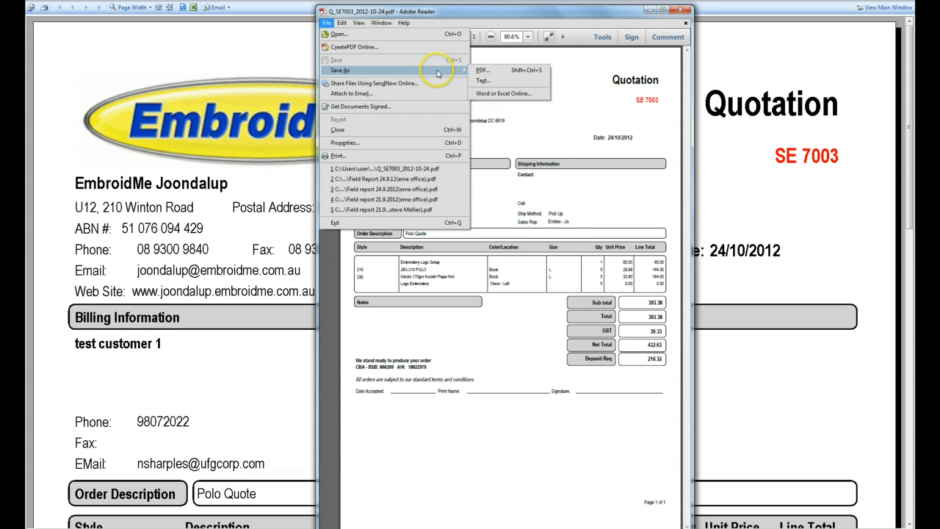
click(487, 74)
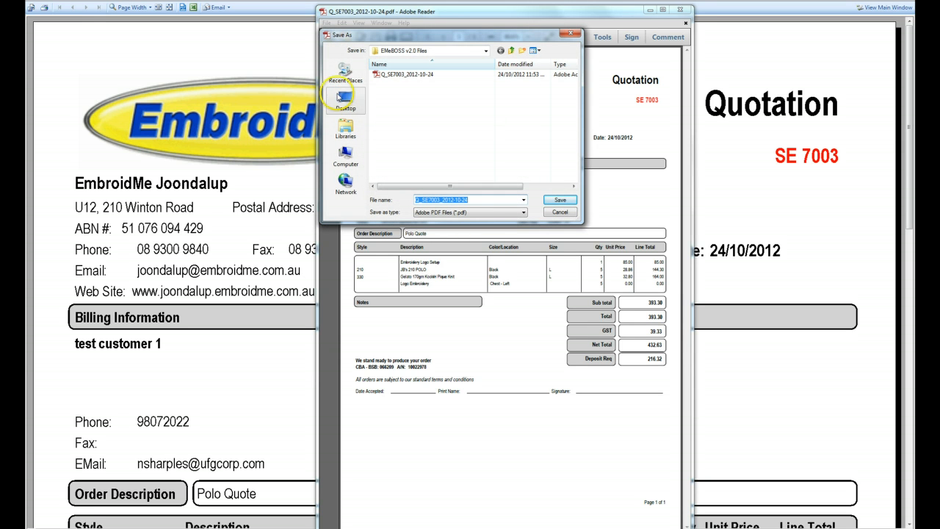
click(348, 108)
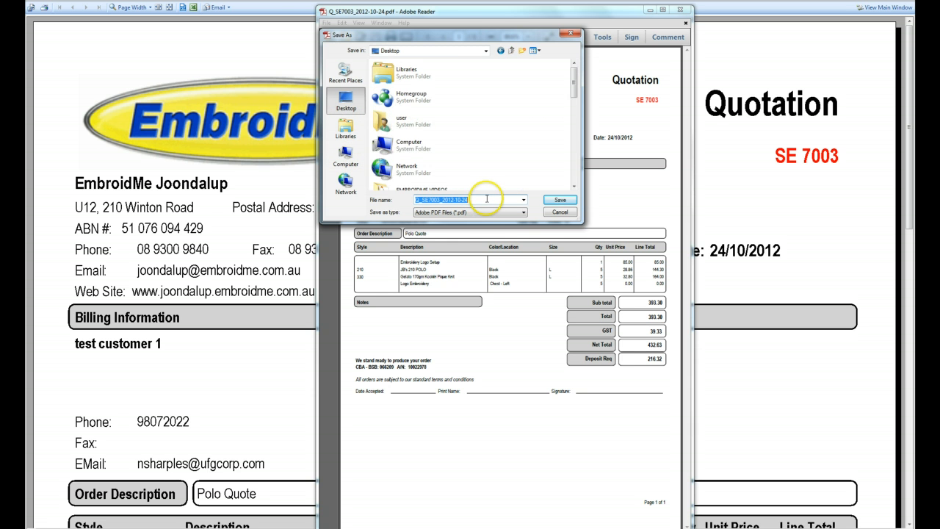
click(560, 214)
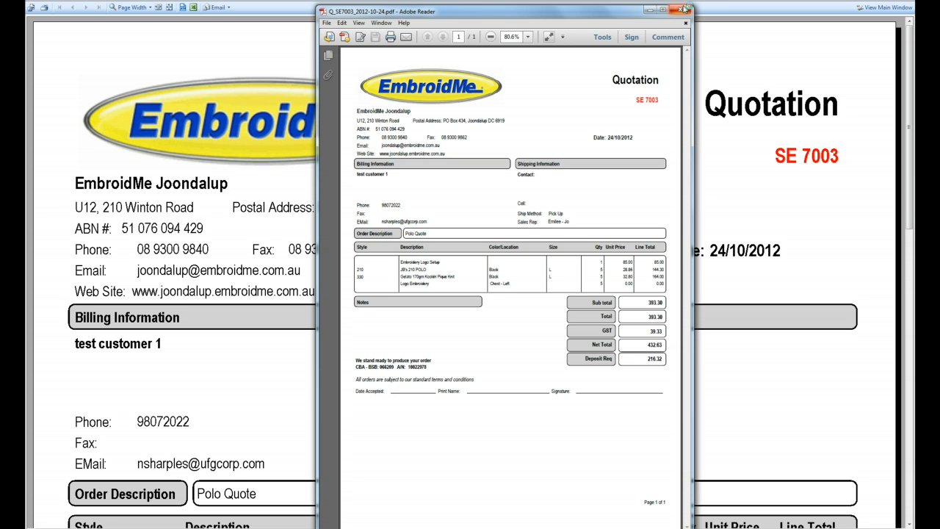
- Close the exported PDF and the quotation preview and start a new quotation document
click(688, 12)
click(685, 11)
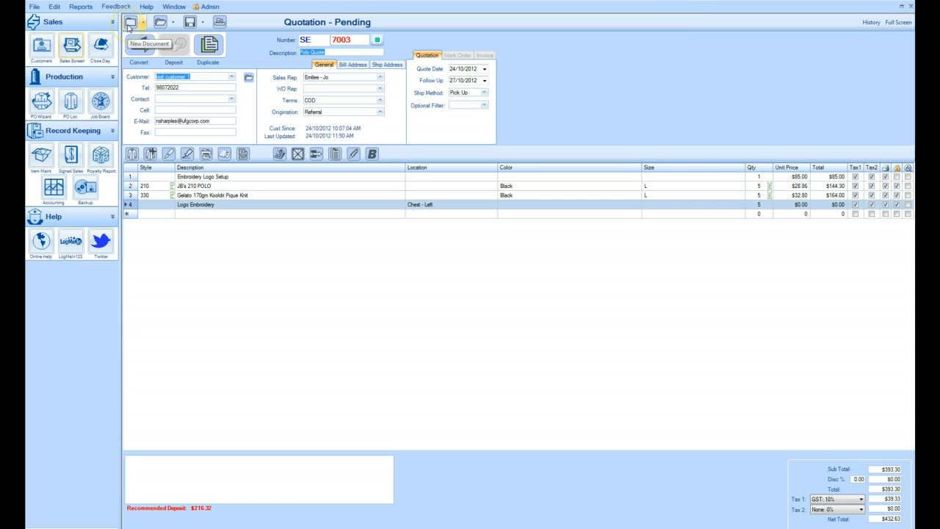
click(129, 25)
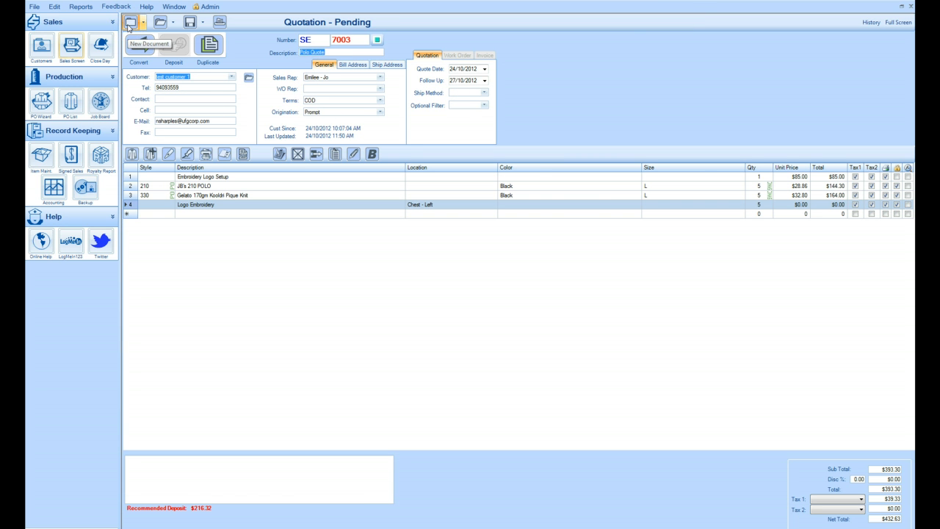
click(130, 24)
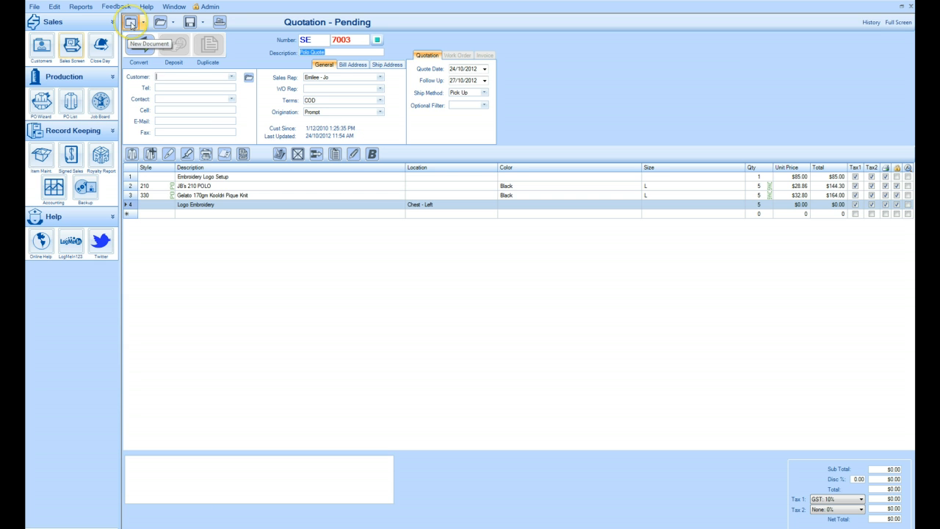
click(131, 23)
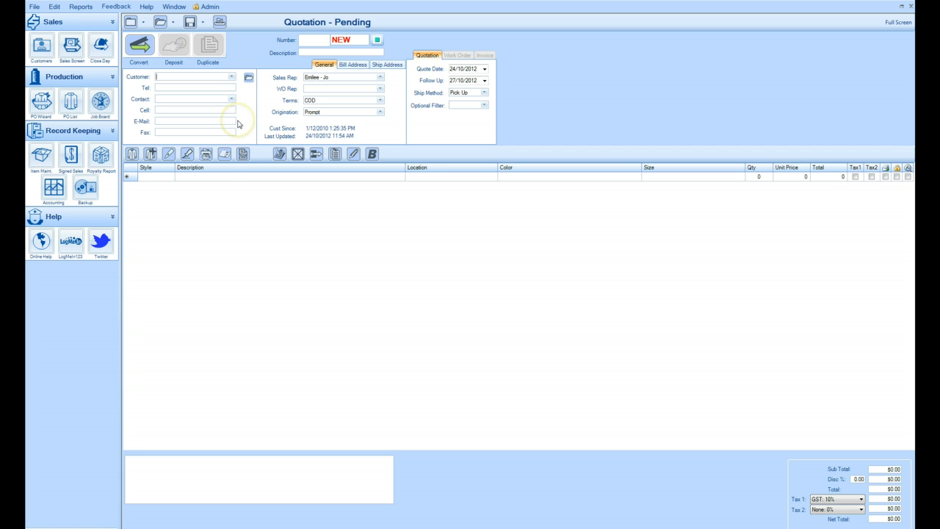
- Choose the existing customer test customer 1 for the new quotation
text(tes)
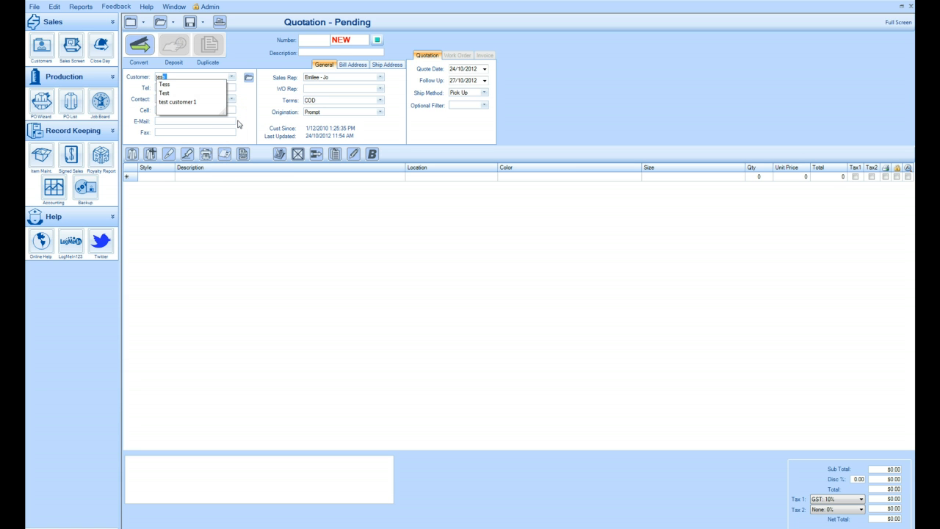
key(Down)
key(Down)
key(Down)
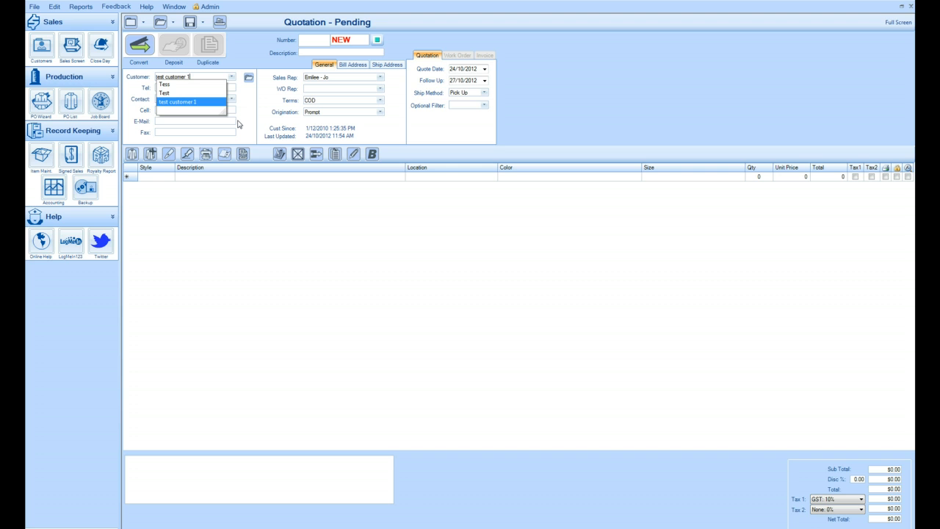
key(Return)
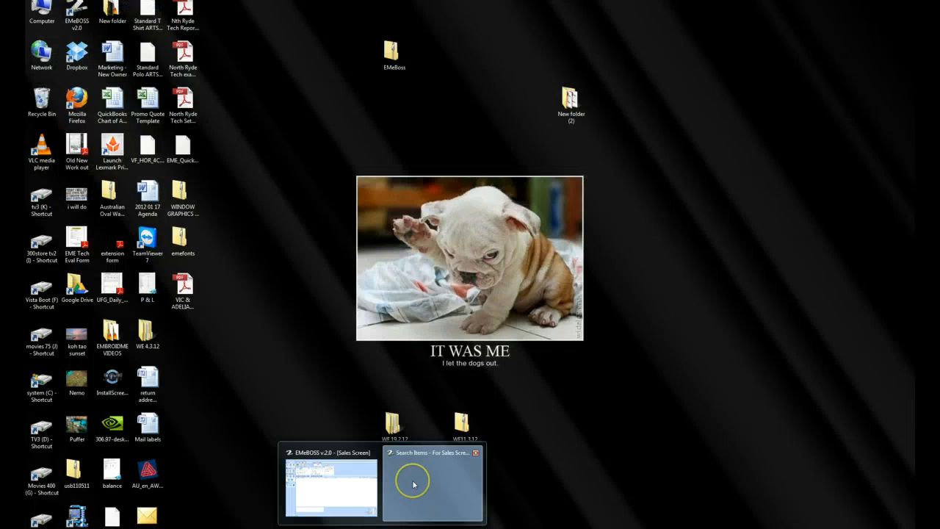
- Close the leftover item search window and return to the sales screen
click(413, 484)
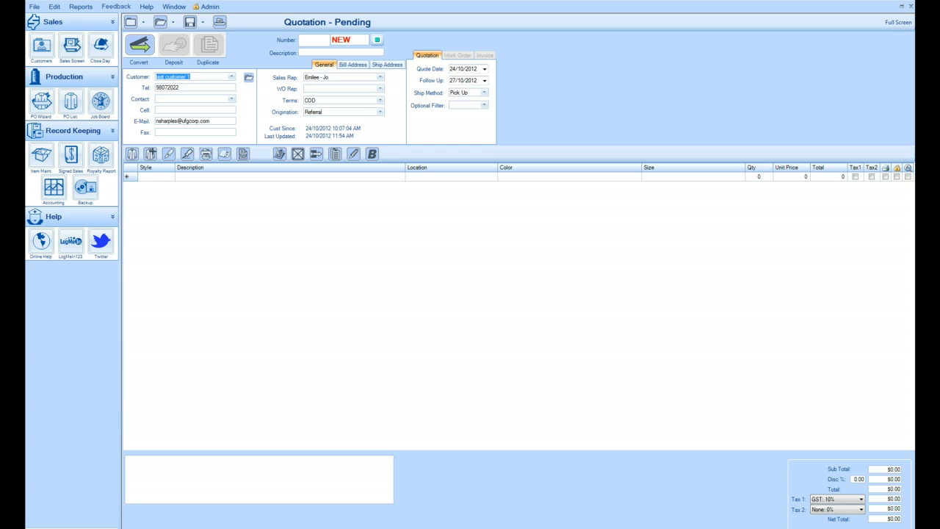
mouse_move(382, 528)
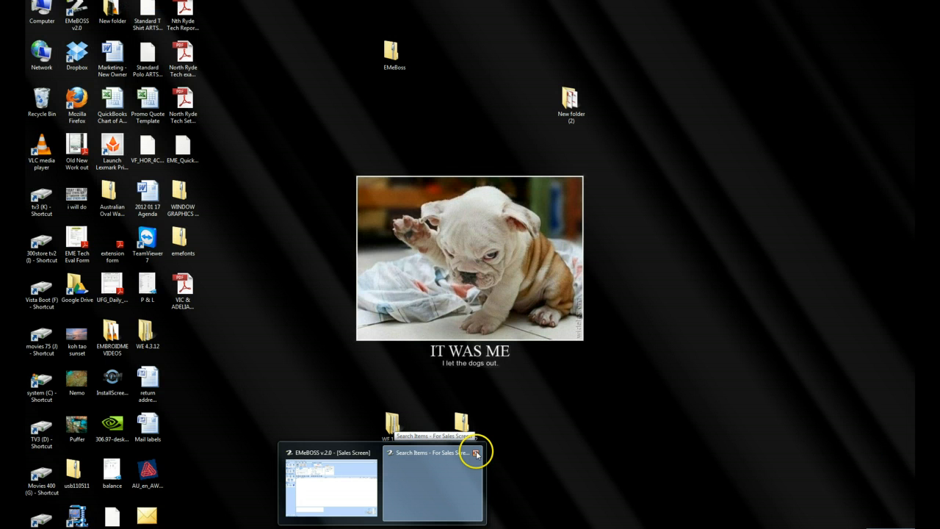
click(476, 455)
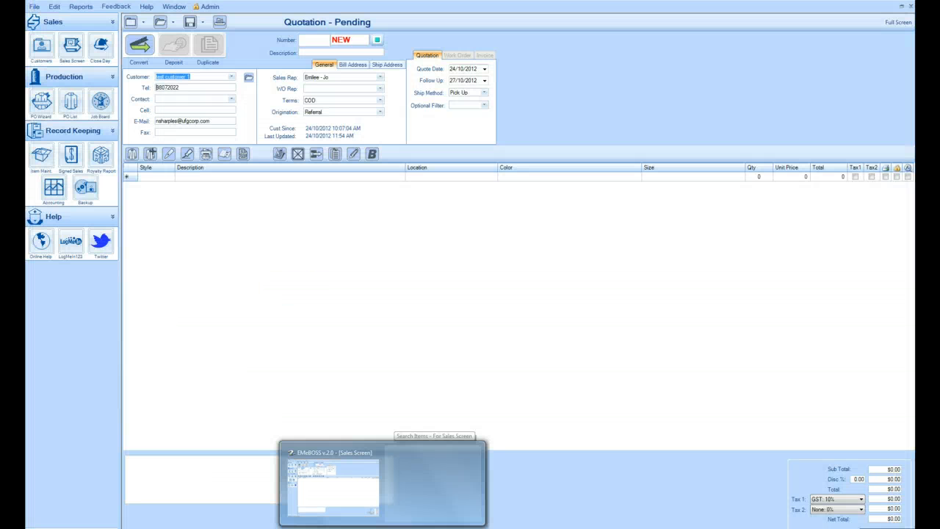
click(383, 504)
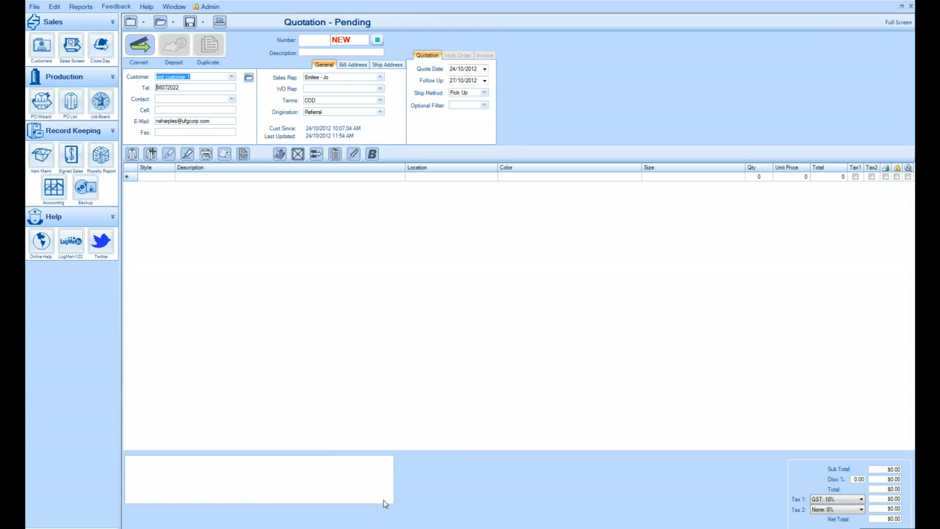
- Add style 210, the JB's 210 POLO, to the quotation with quantity 5 in Black, size L
click(133, 155)
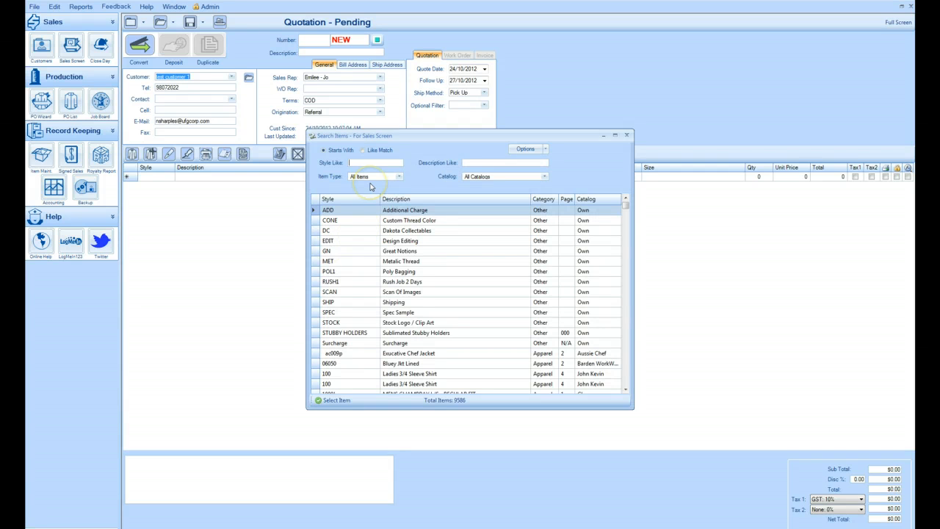
text(210)
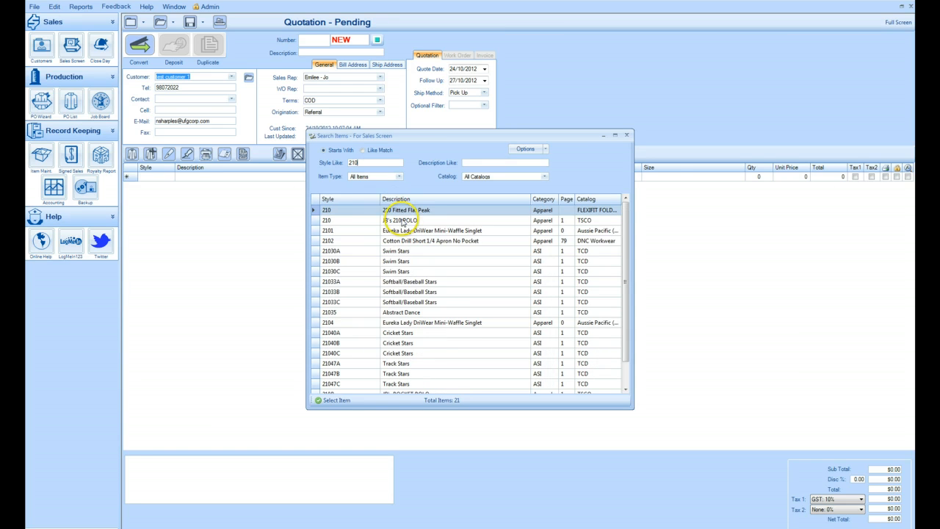
double_click(402, 221)
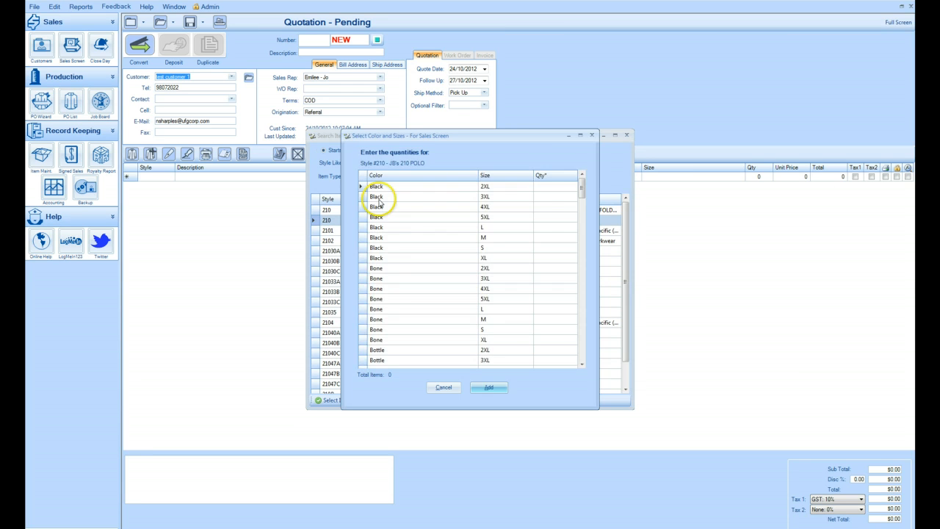
click(551, 229)
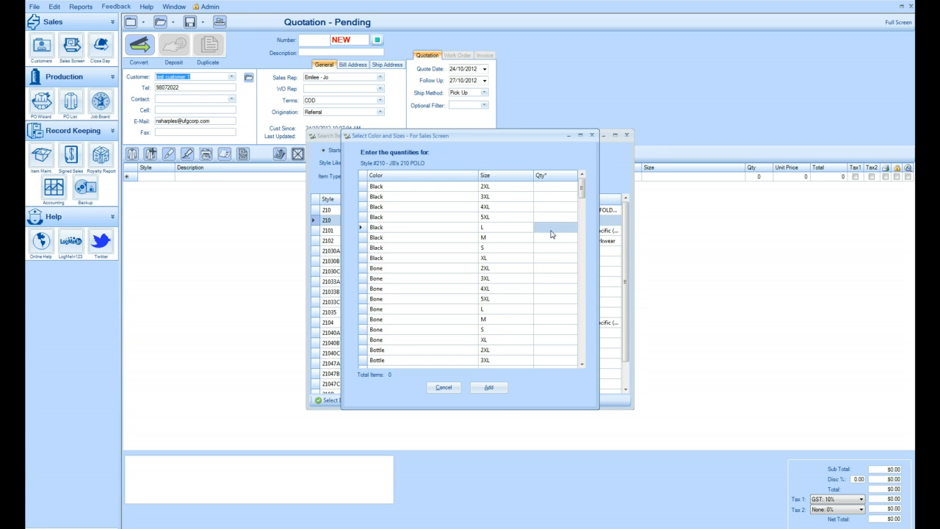
text(5)
click(552, 235)
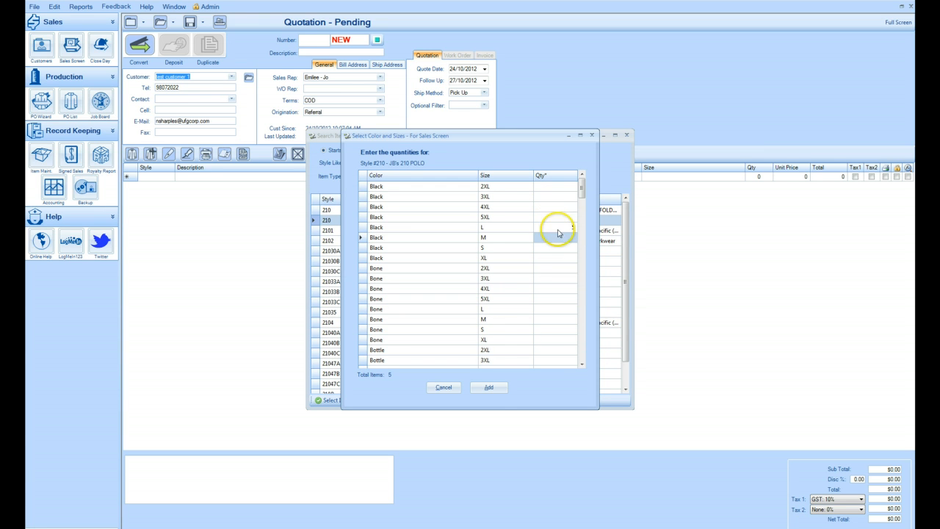
click(482, 388)
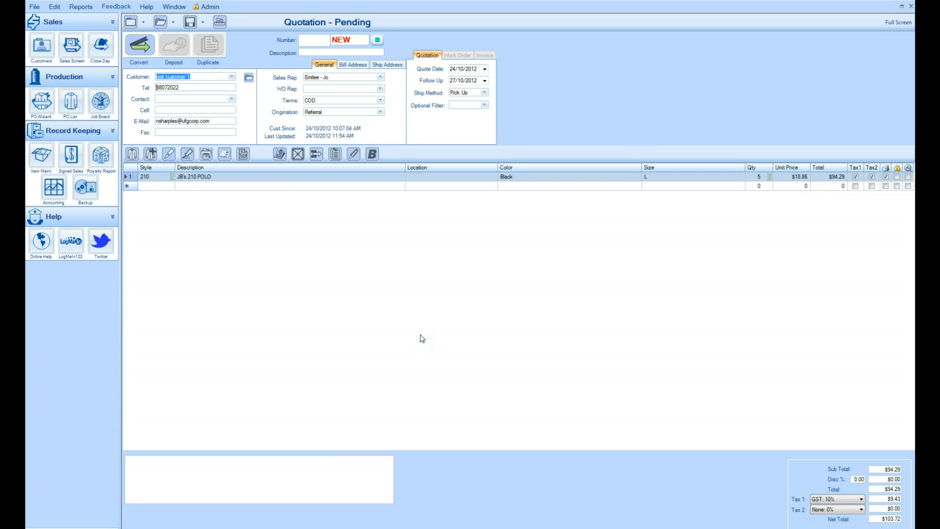
- Add style 4199, the HeadwearNSW 6 Panel Heavy Brushed Cotton Cap, with quantity 5 in Black, One Size
click(131, 154)
click(204, 235)
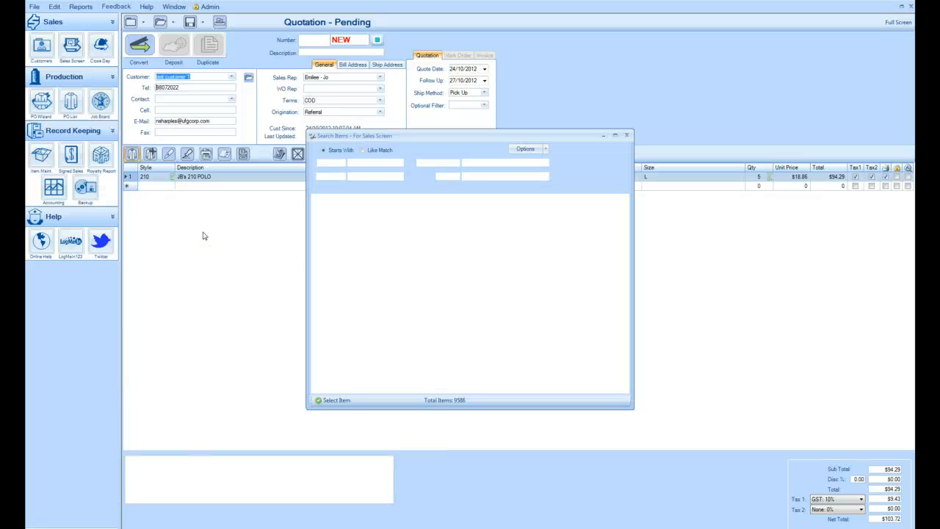
text(19)
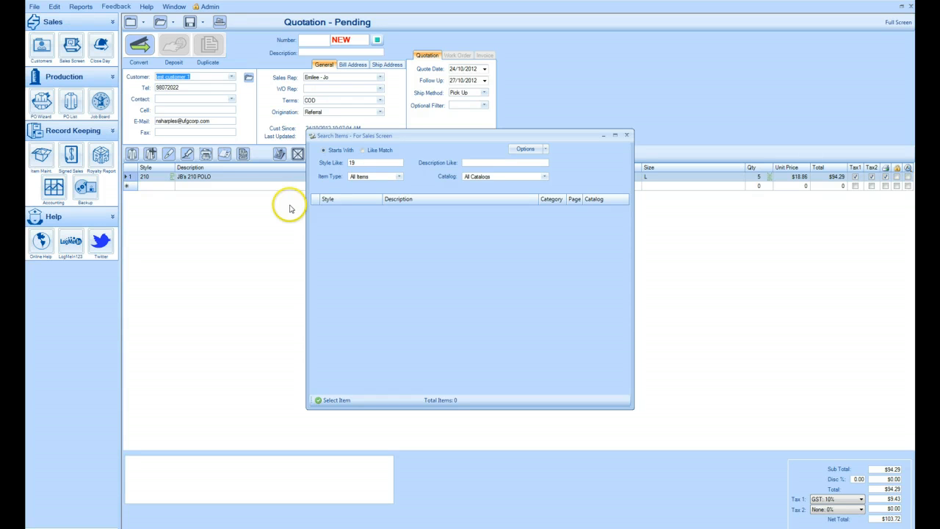
text(4)
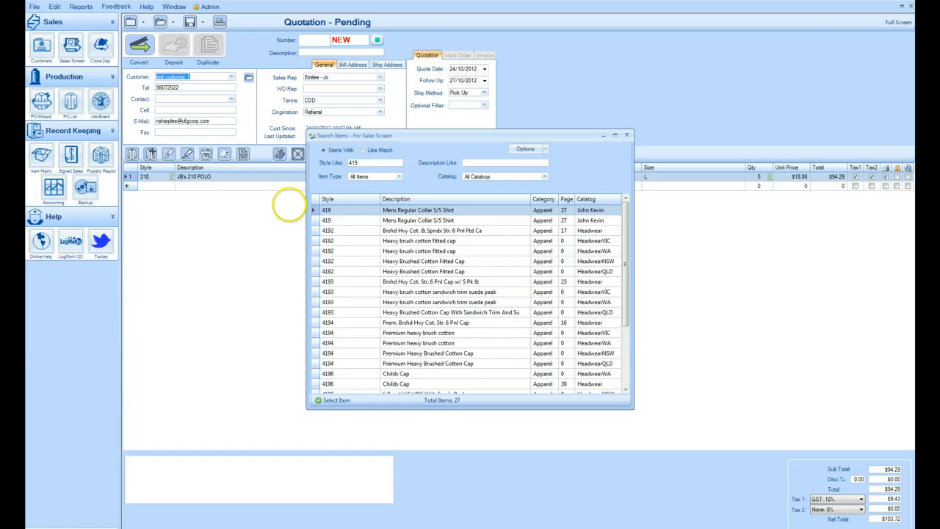
text(9)
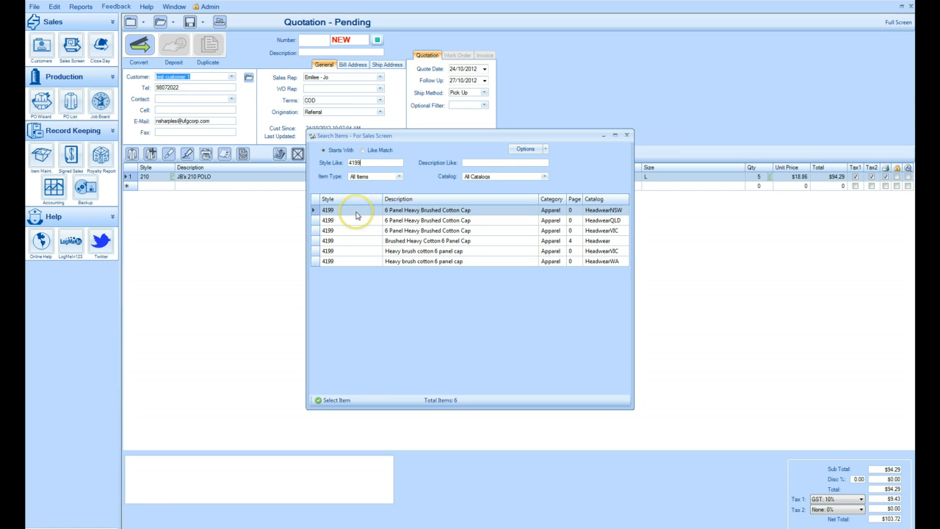
double_click(357, 213)
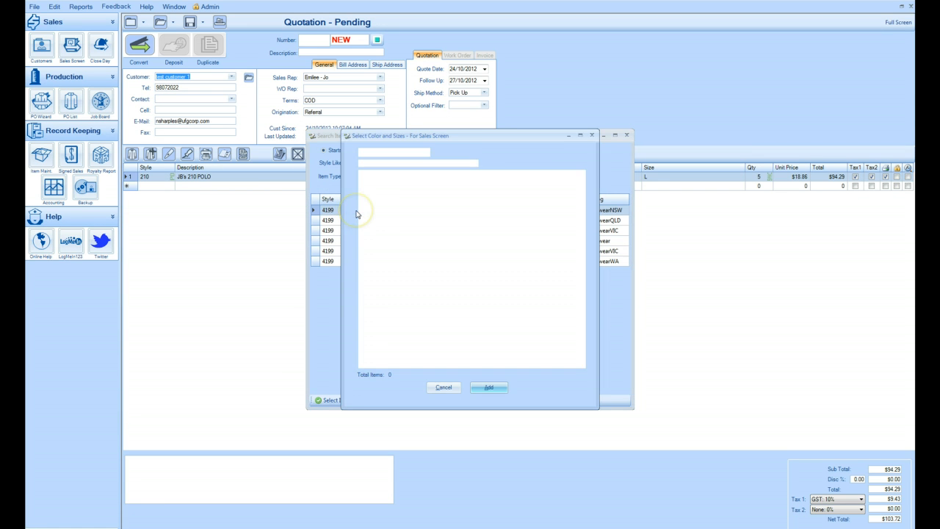
click(560, 187)
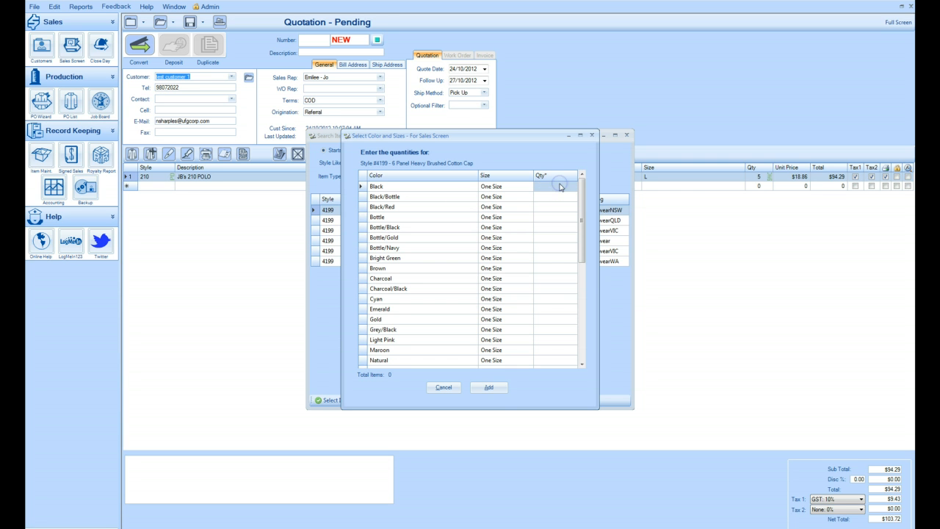
text(5)
key(Return)
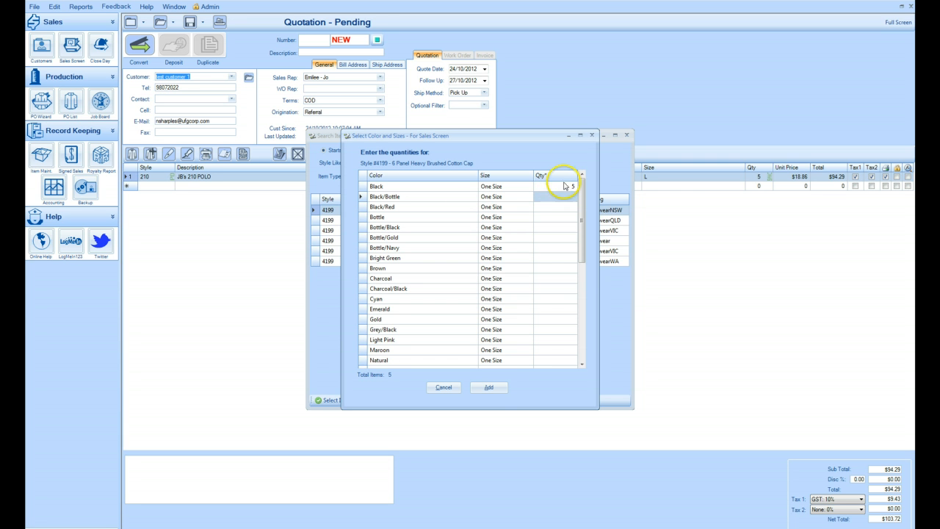
click(488, 387)
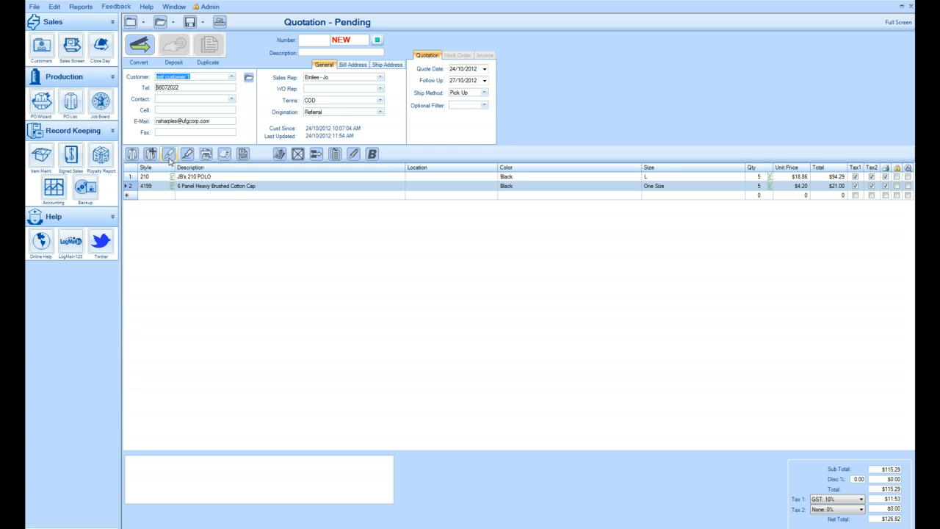
- Add logo embroidery to the quotation and move the Embroidery Logo Setup line to the first row
click(169, 154)
click(180, 168)
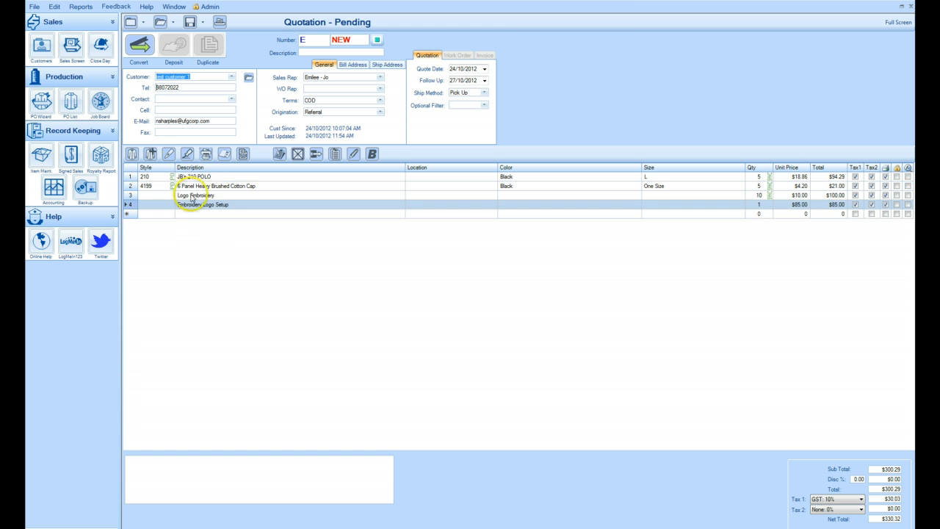
drag(130, 204, 134, 176)
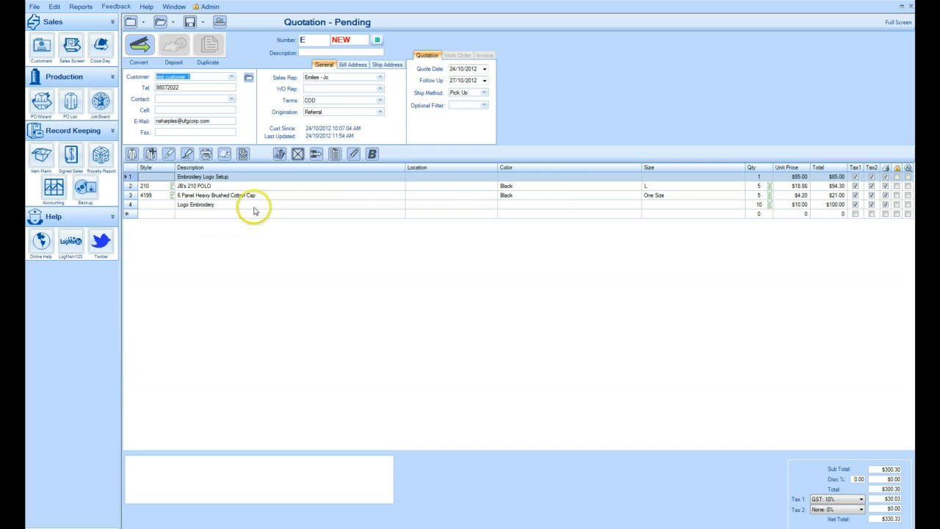
- Roll the logo embroidery price into the garment prices and enter quantities of 50 for the polo and 10 for the cap
click(908, 205)
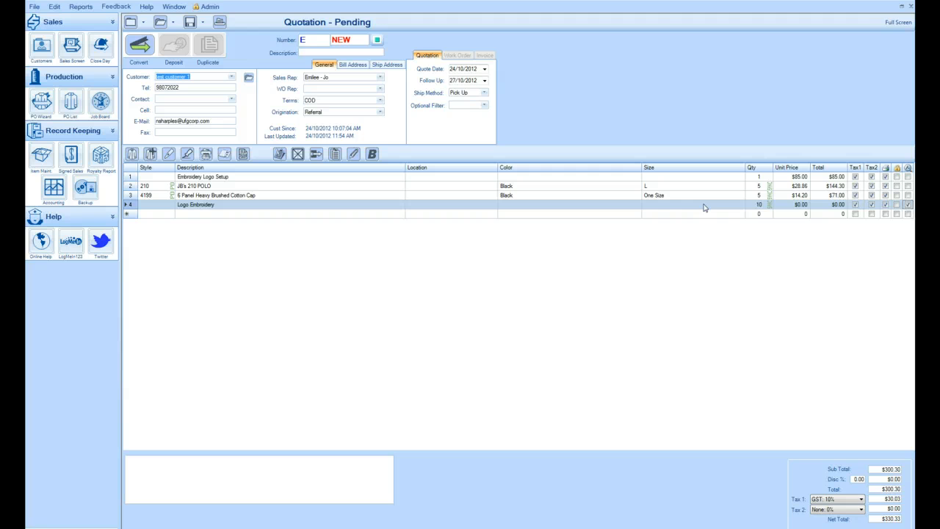
click(760, 188)
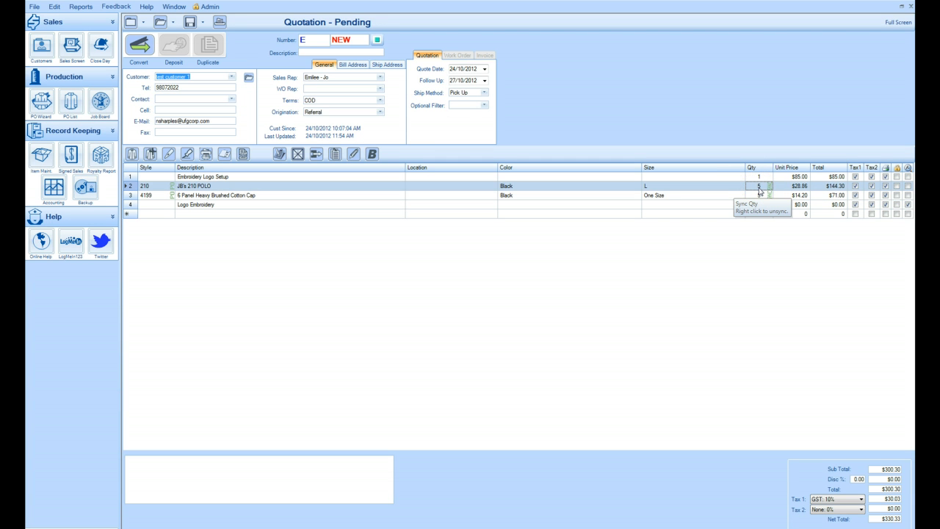
text(50)
key(Return)
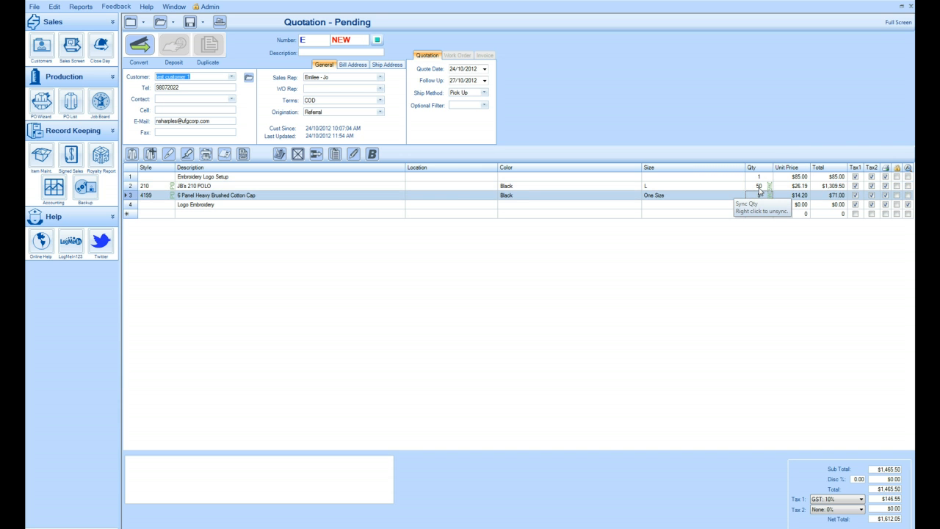
text(10)
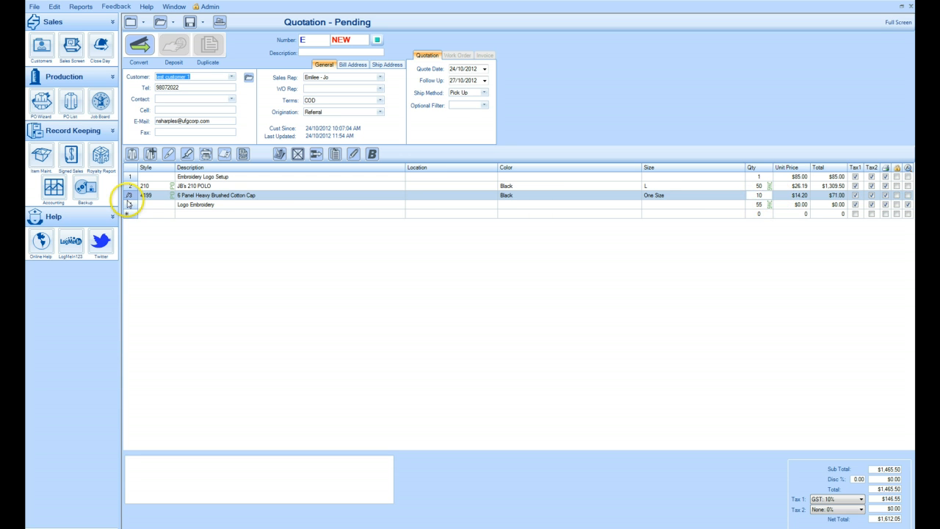
- Move the cap line below the logo embroidery and insert a separator line between them
drag(129, 197, 130, 206)
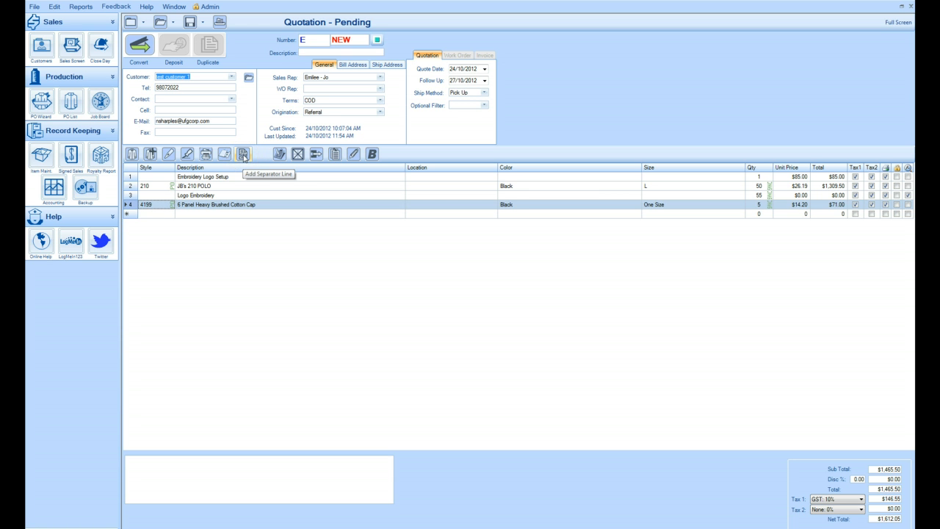
click(243, 155)
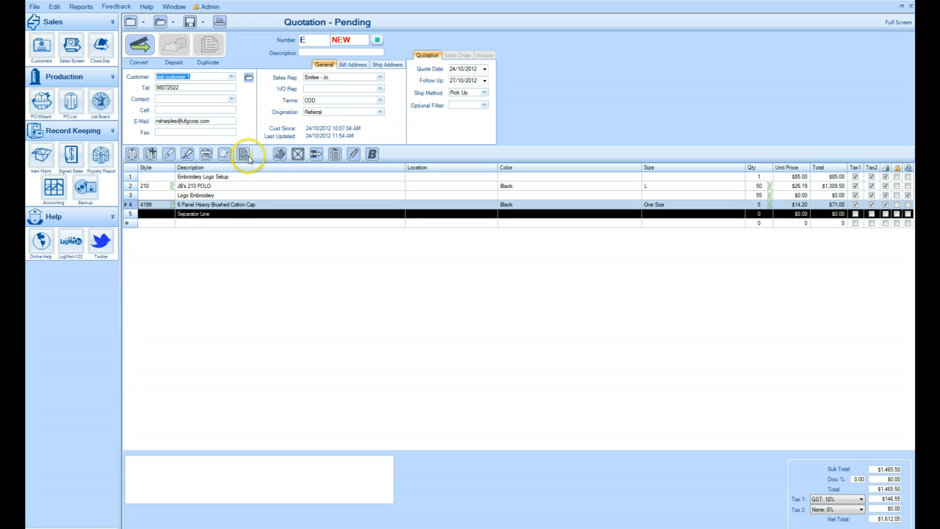
drag(130, 214, 130, 205)
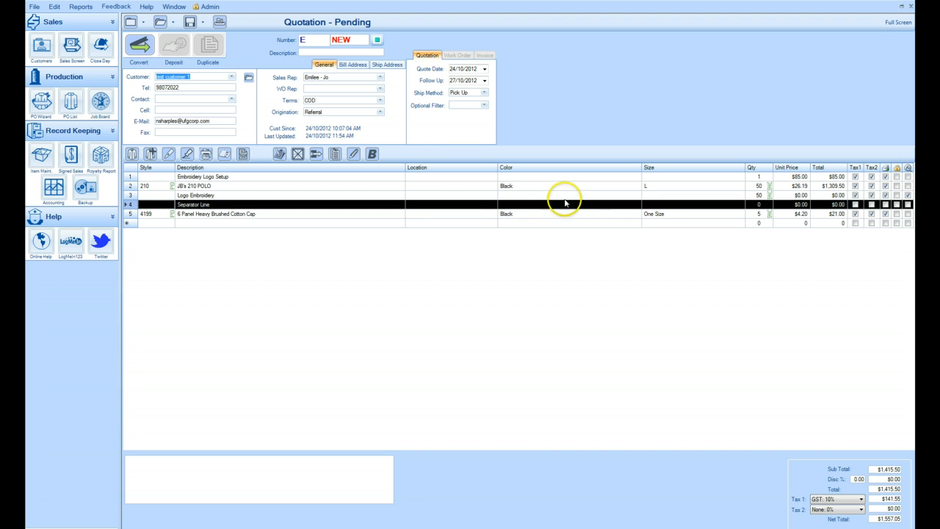
- Check the cap line's item cost and reprice the polo's logo embroidery at $8, rolled into the polo's price
right_click(799, 217)
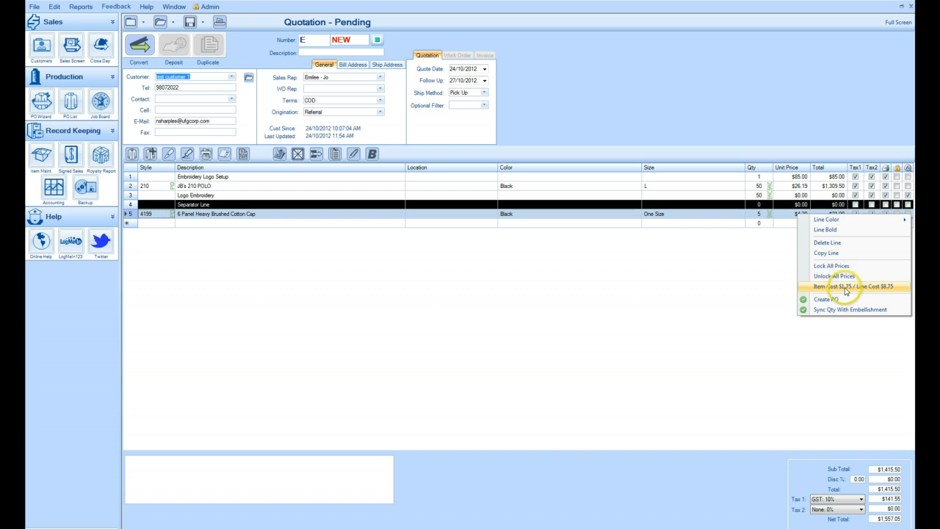
click(797, 219)
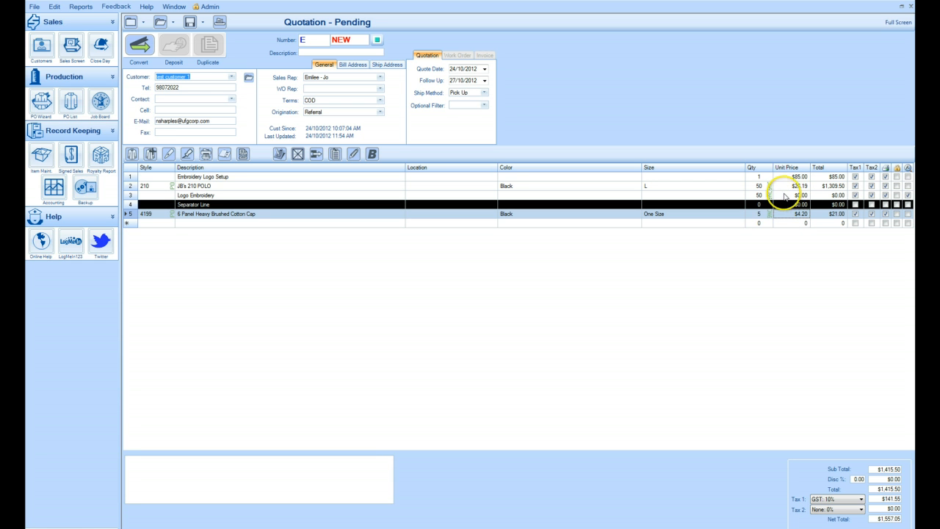
click(909, 196)
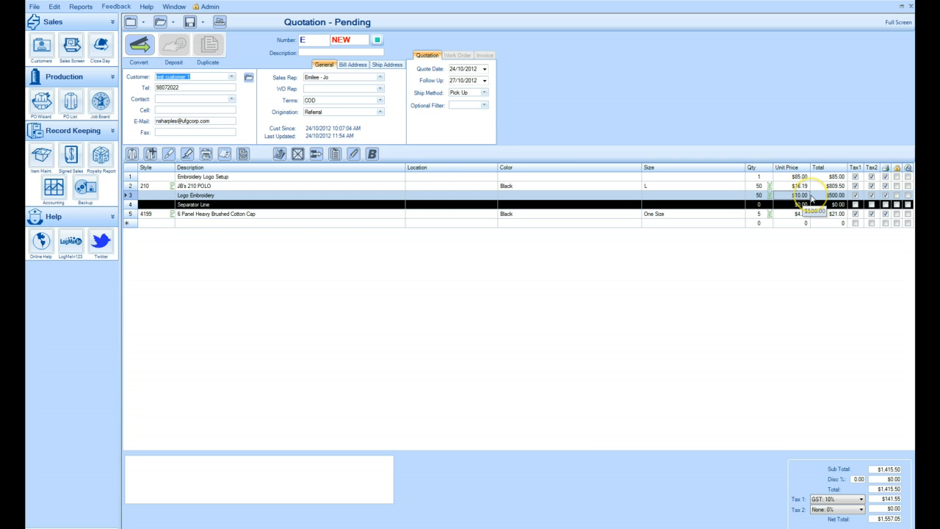
text(8)
key(Return)
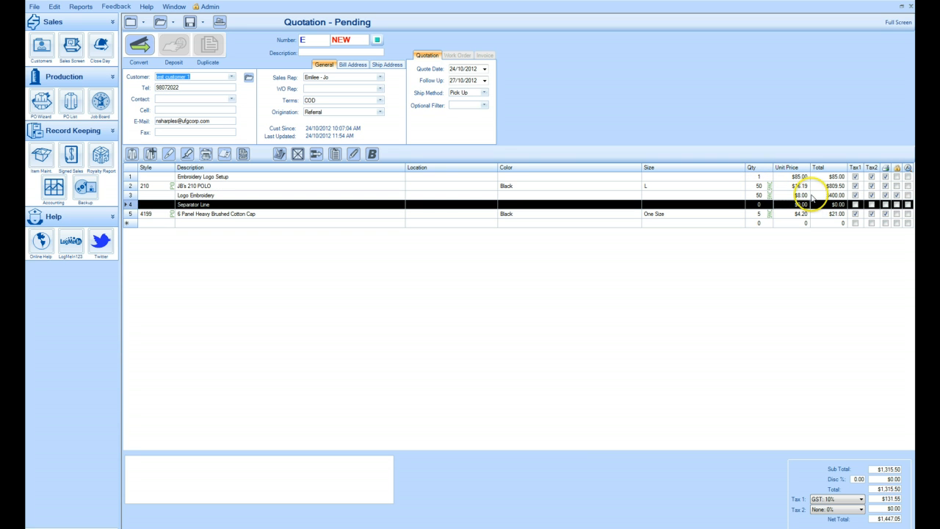
click(909, 197)
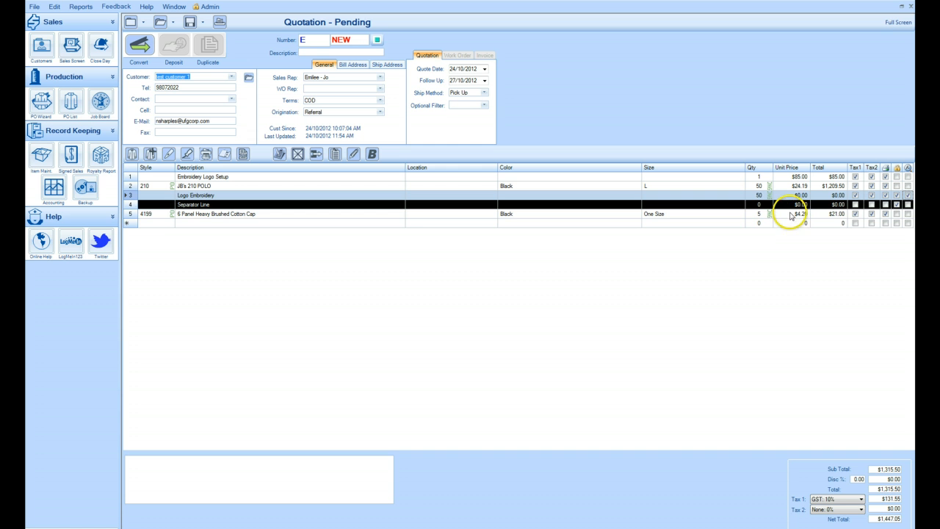
- Set the cap's quantity to 10 and add a separate logo embroidery below the cap line
click(762, 215)
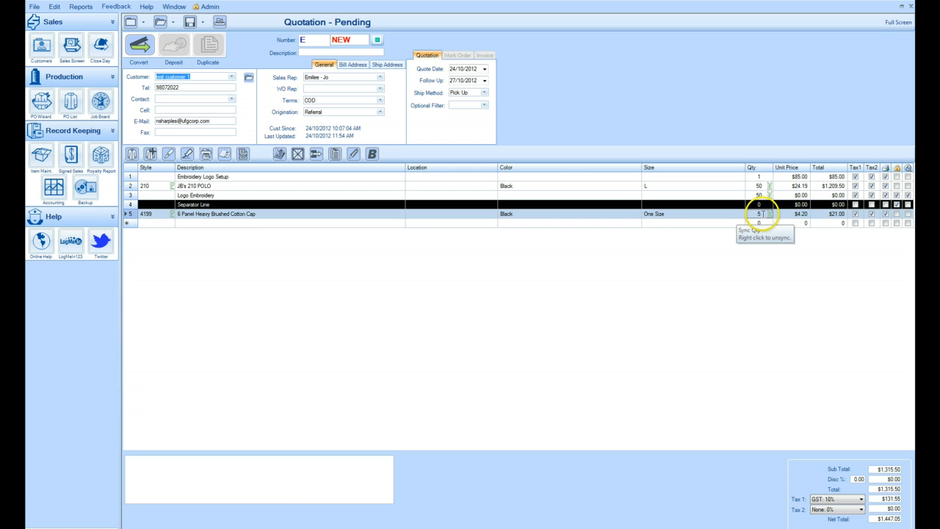
text(10)
key(Return)
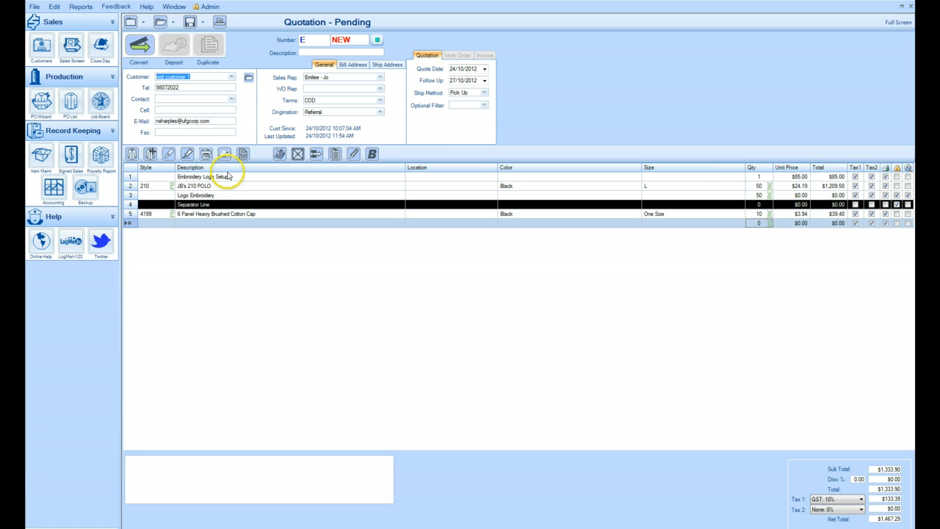
click(169, 154)
click(174, 167)
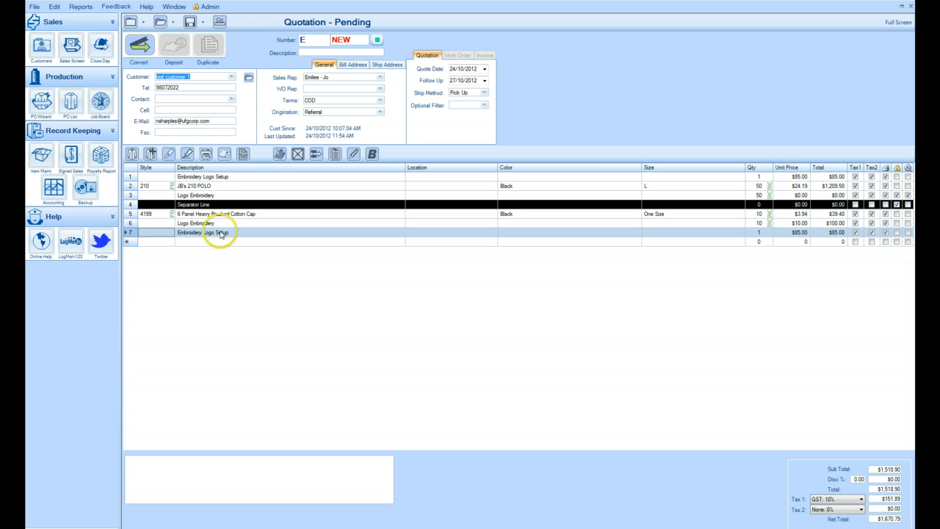
- Delete the extra Embroidery Logo Setup line below the cap's logo embroidery
right_click(189, 232)
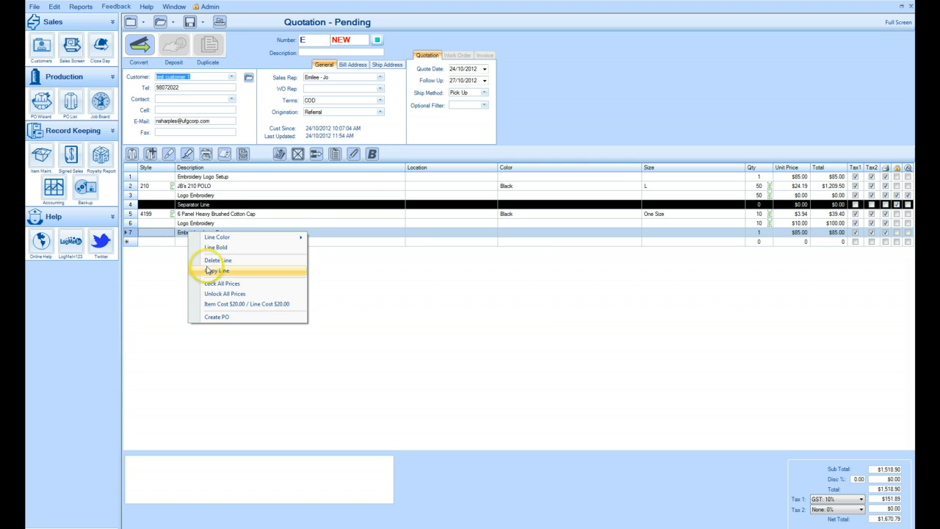
click(209, 260)
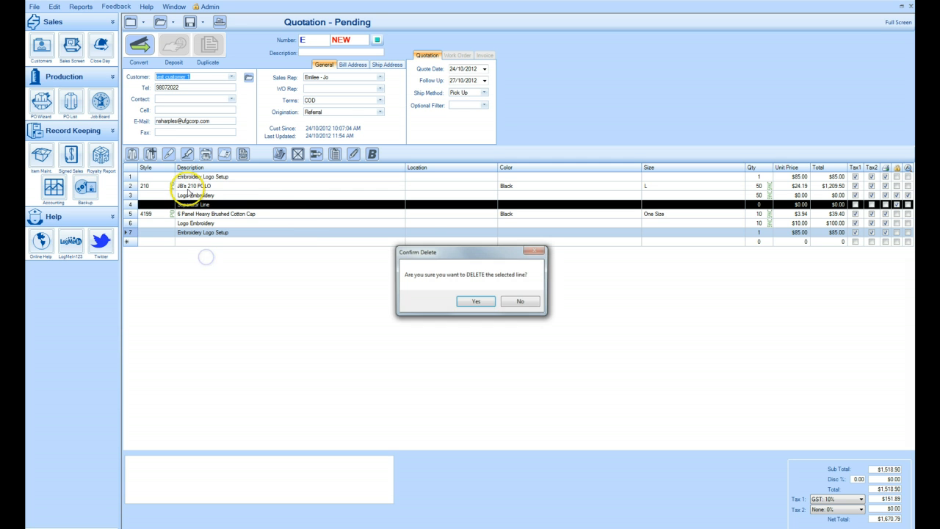
click(477, 302)
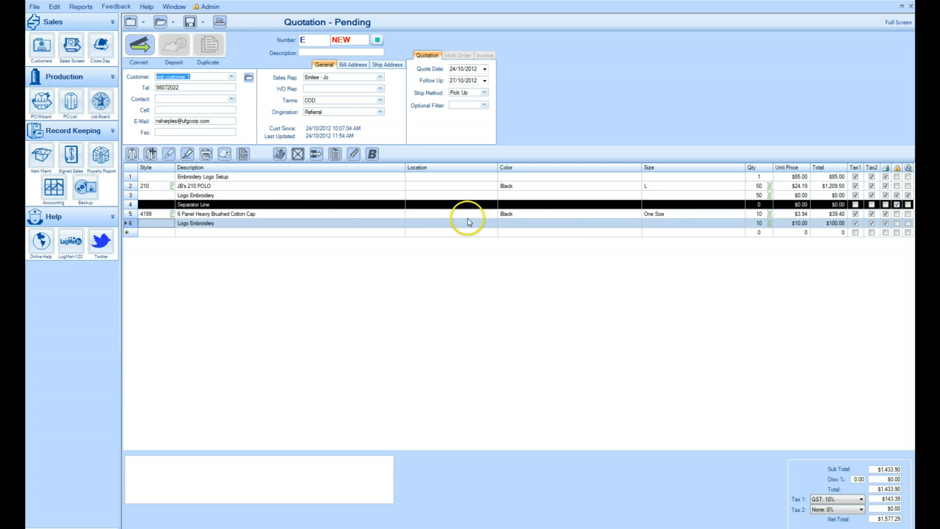
- Set the embroidery locations to Chest - Left for the polo's logo and Cap - Front for the cap's logo
click(479, 195)
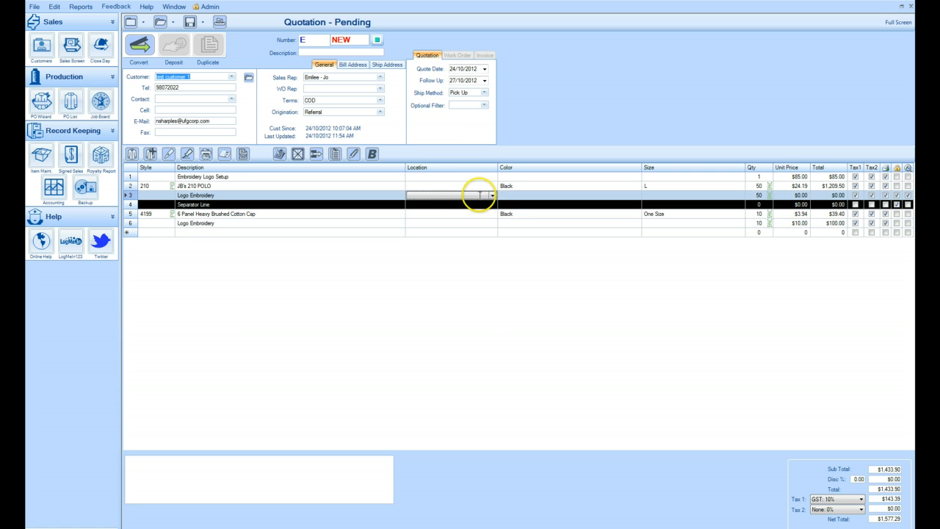
click(490, 195)
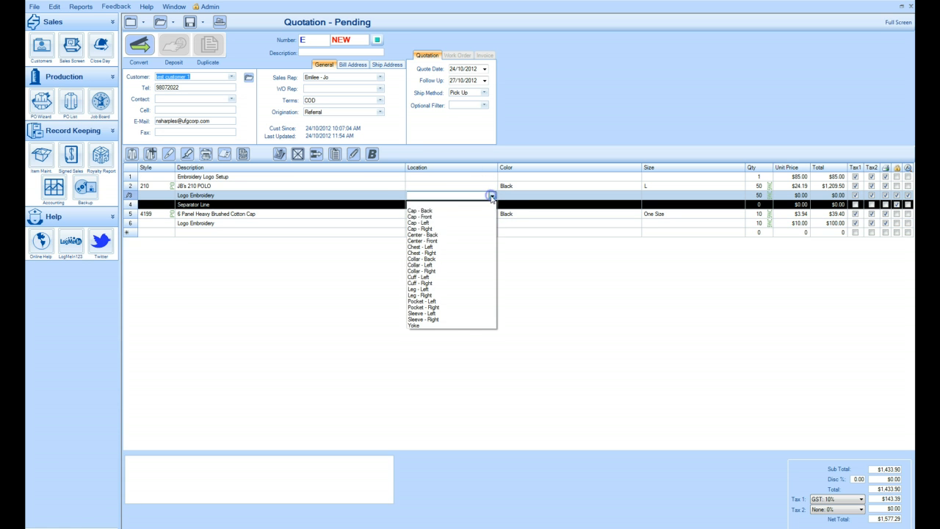
click(423, 247)
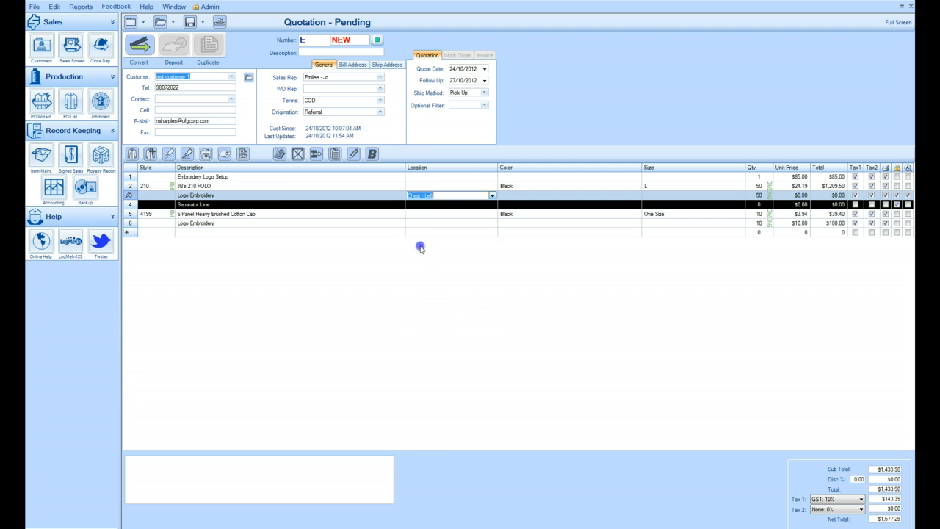
click(492, 224)
click(492, 224)
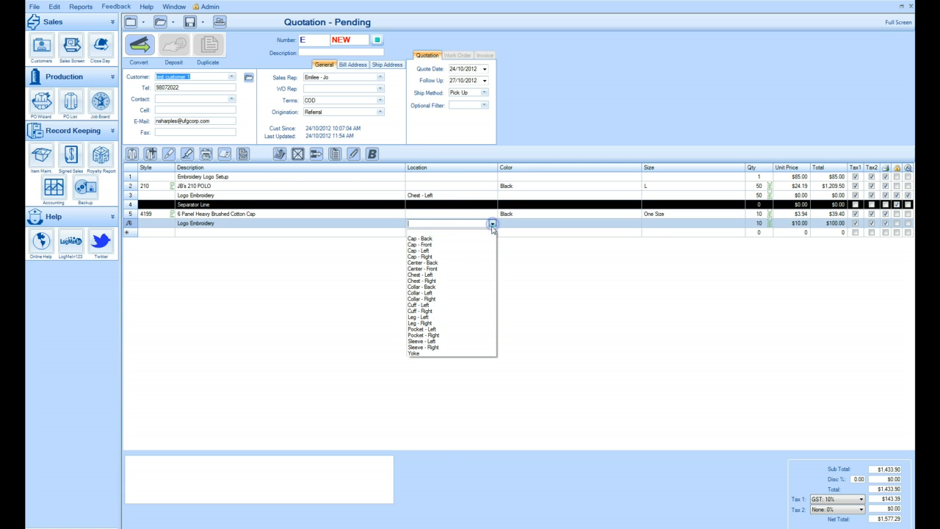
click(474, 246)
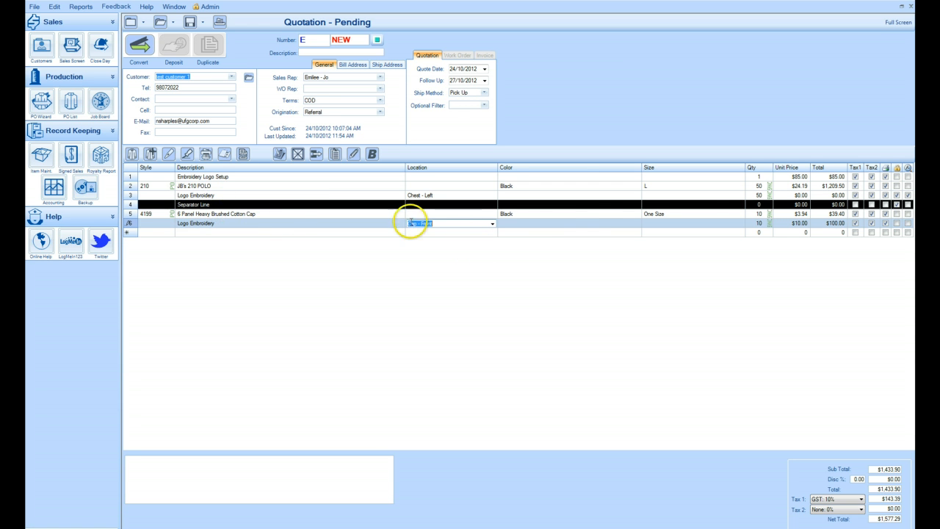
- Set the cap's unit price to $7.00 and roll its logo embroidery price into the cap's price
click(792, 215)
click(870, 214)
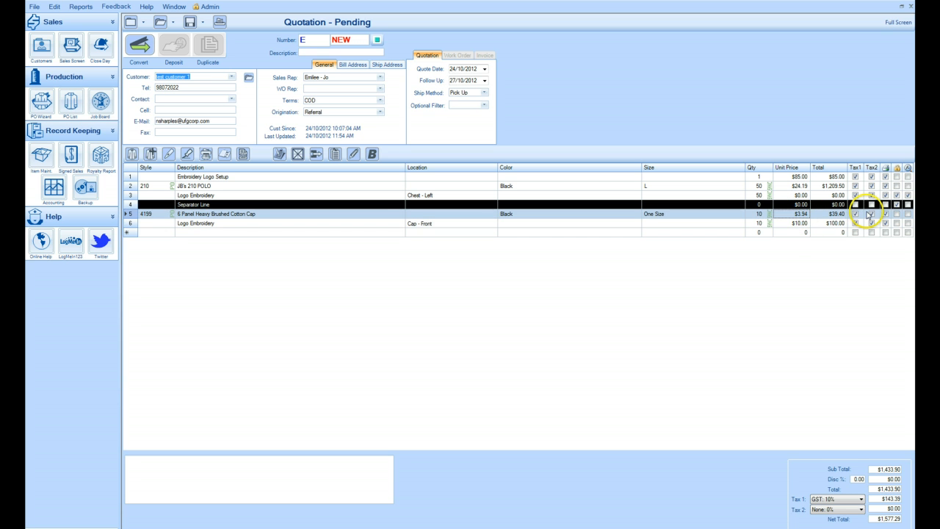
text(7)
key(Return)
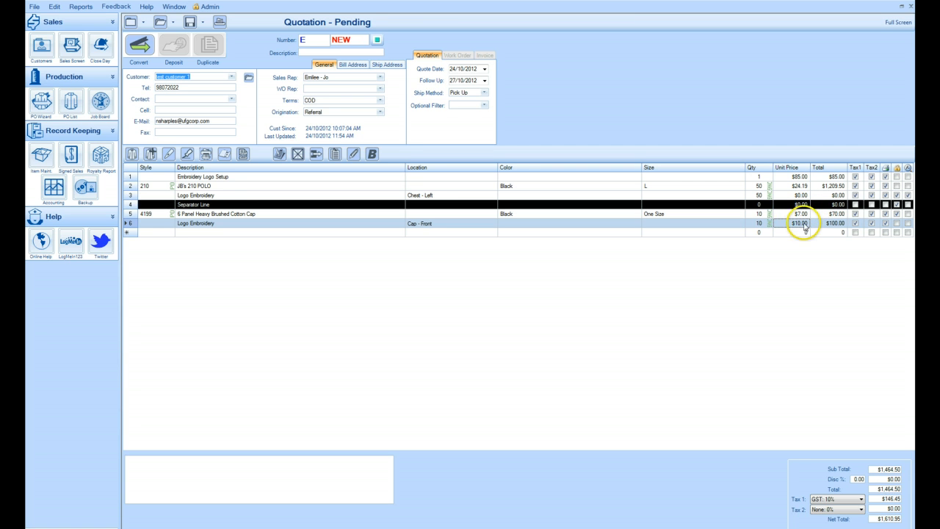
click(909, 226)
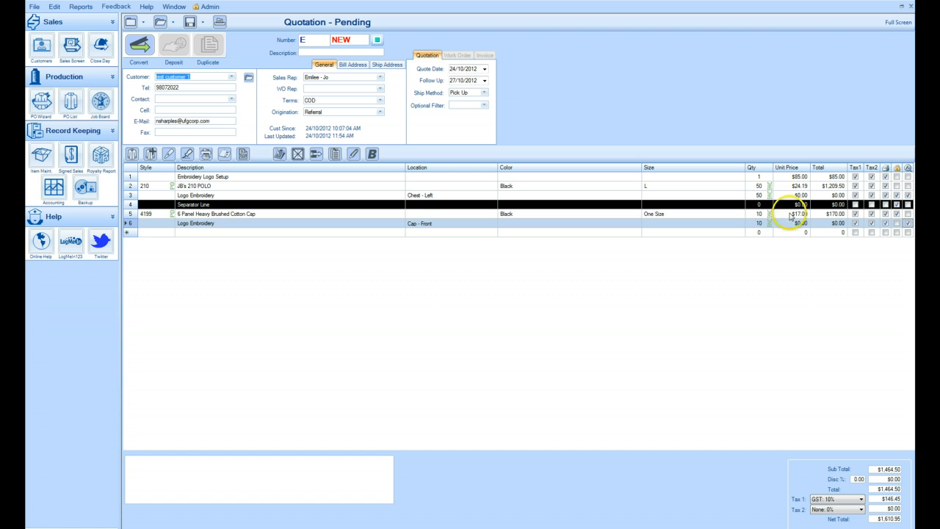
- Unroll the logo embroidery prices from the polo and cap prices and roll them back in
click(909, 195)
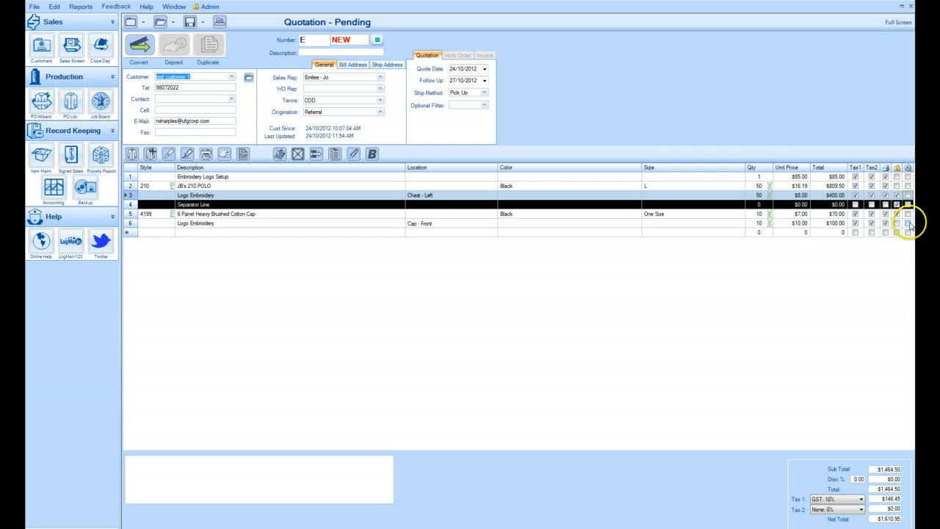
click(909, 224)
click(909, 196)
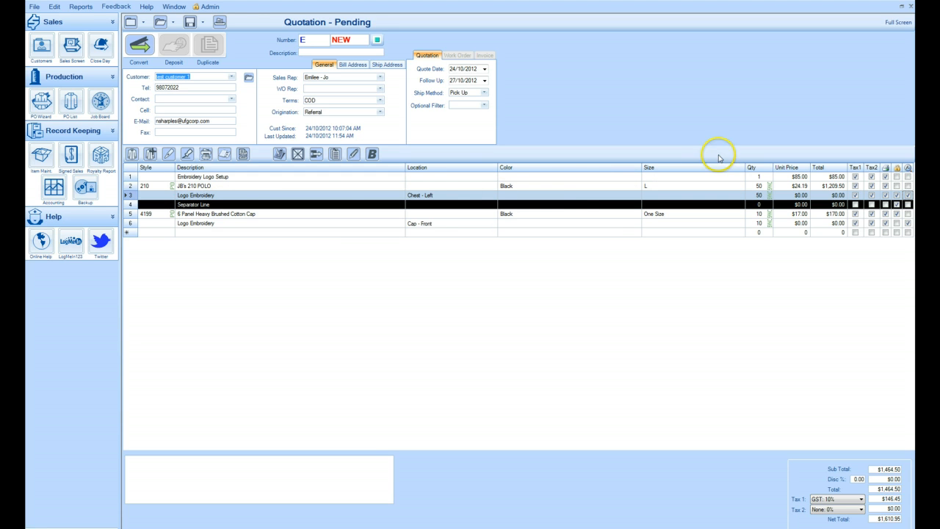
- Delete the separator line between the polo and cap groups and insert it again above the cap line
right_click(185, 208)
click(206, 233)
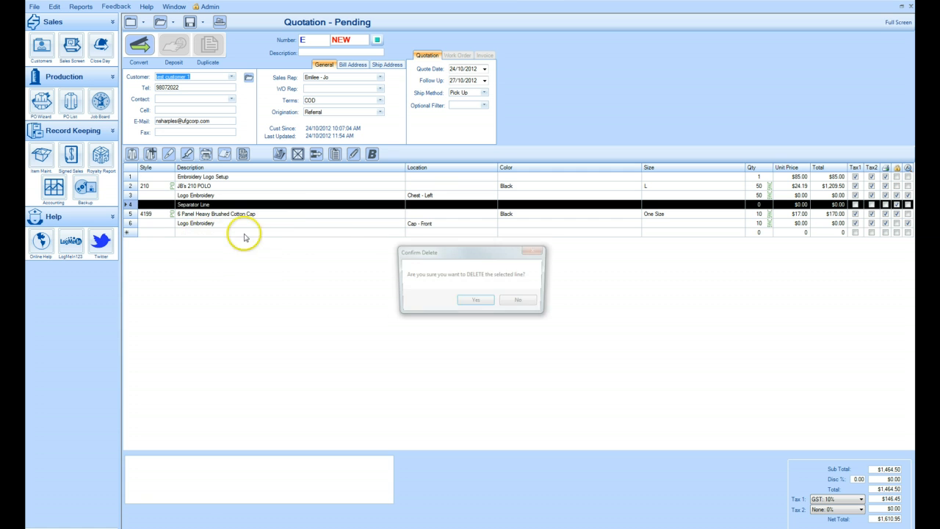
click(480, 301)
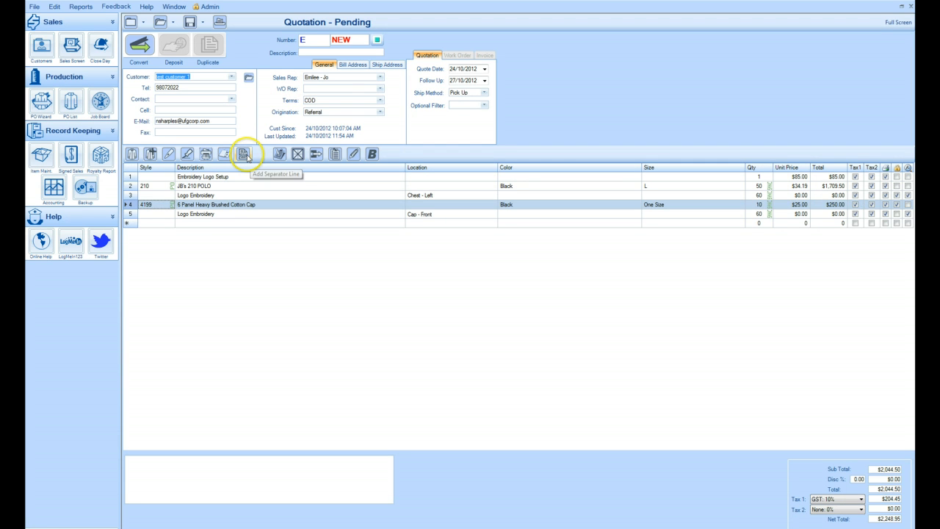
click(245, 154)
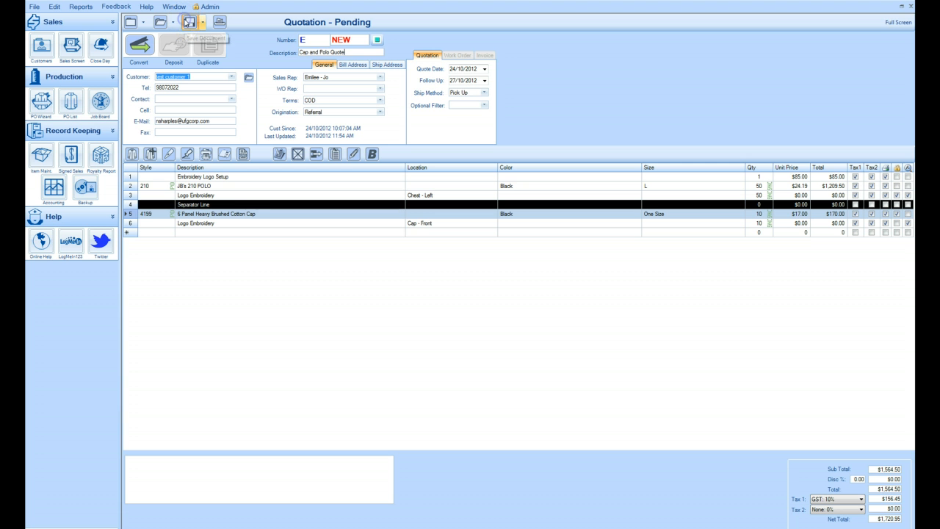
- Save the quotation with the description "Cap and Polo Quote" and start a new blank quotation
click(188, 22)
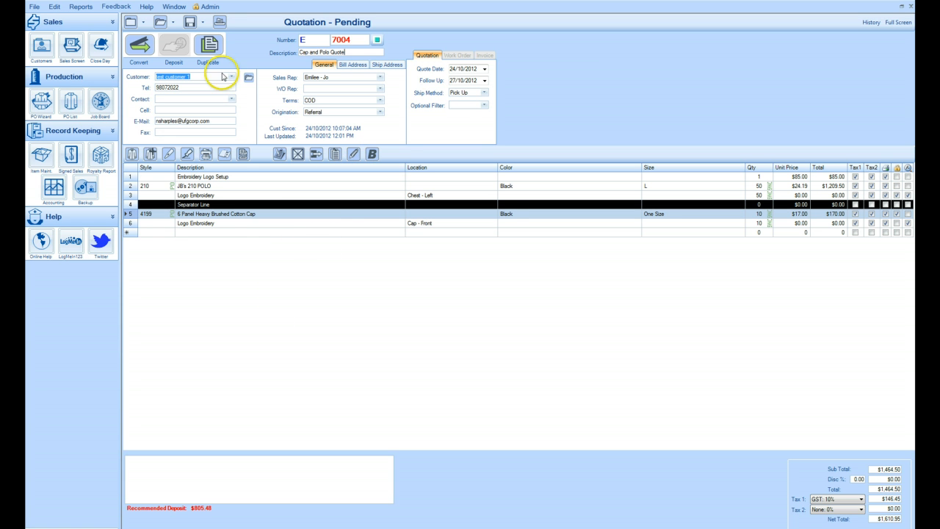
click(131, 23)
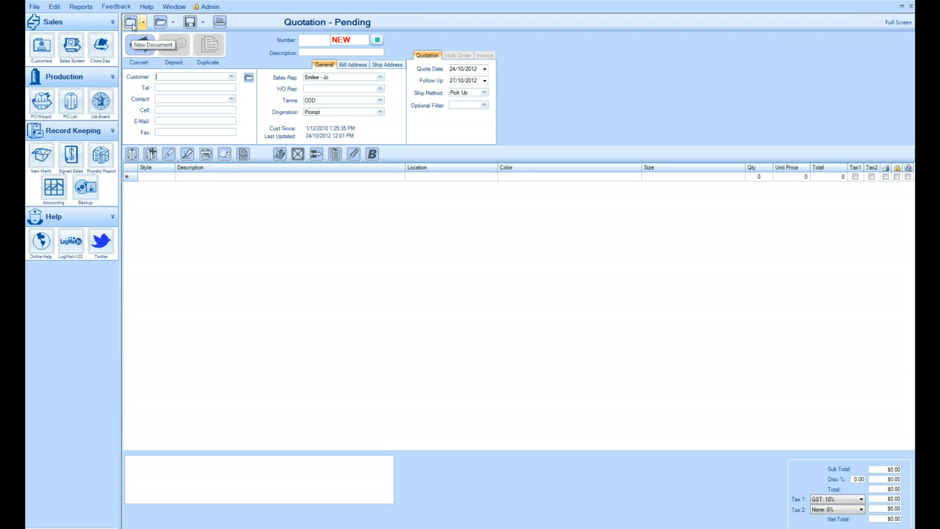